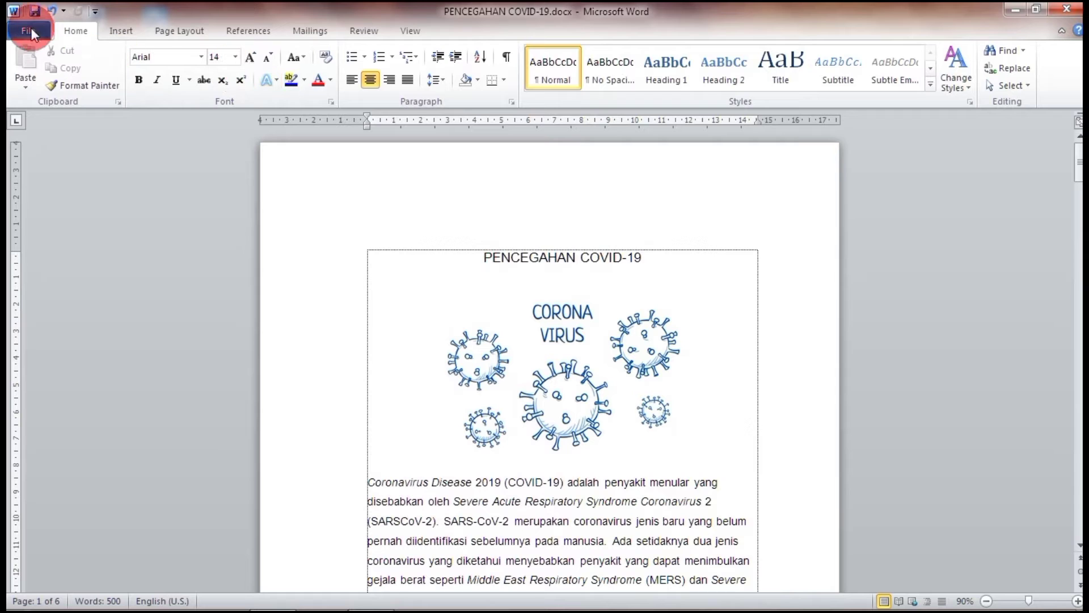
Mark PENCEGAHAN COVID-19 as final from Protect Document, accepting both confirmation prompts.
left_click(28, 32)
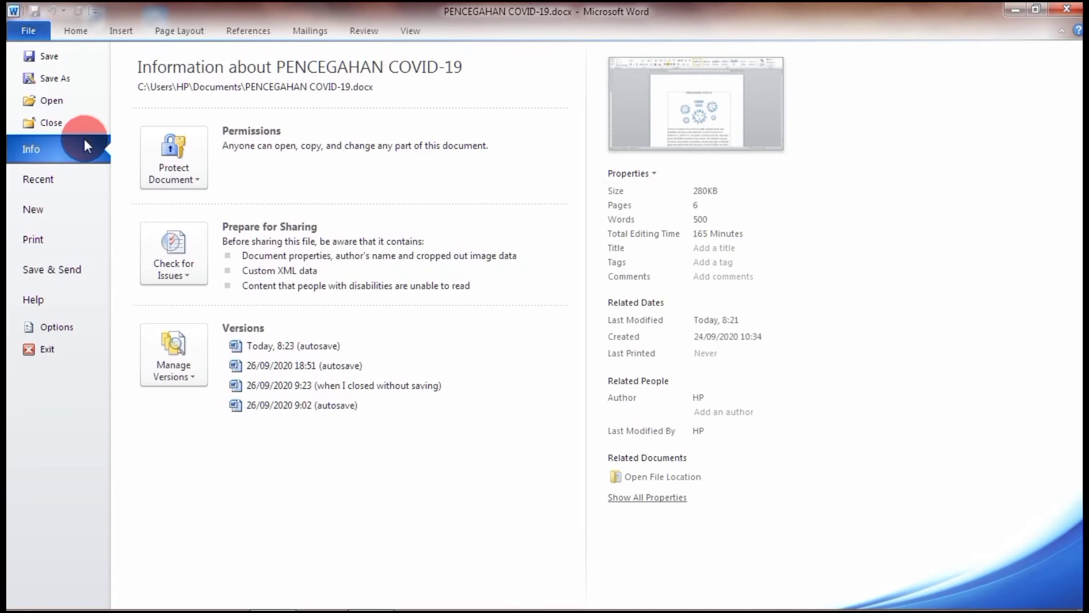
left_click(196, 179)
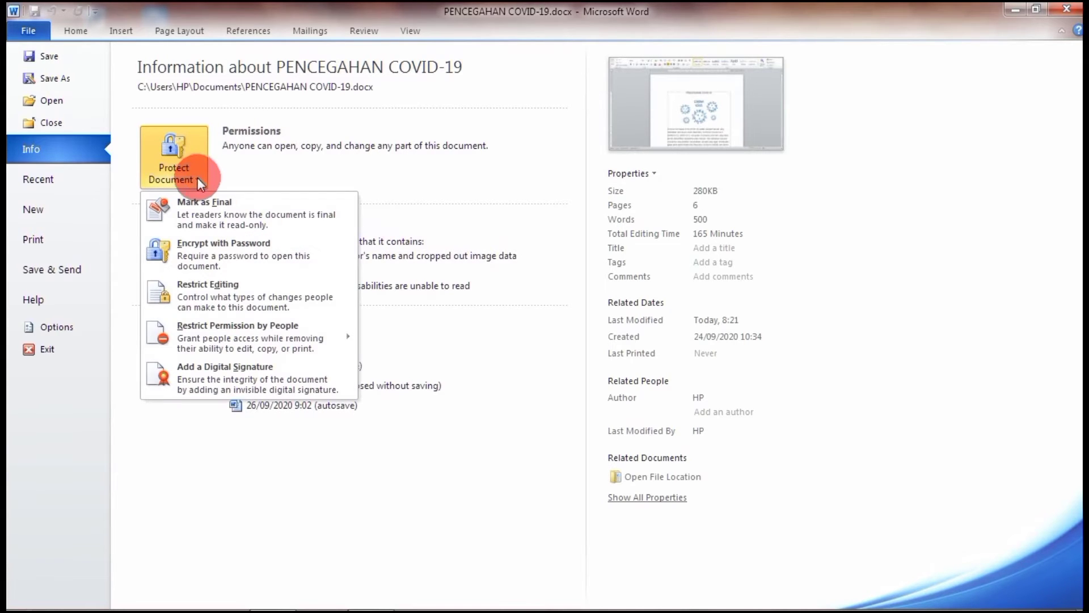
left_click(243, 220)
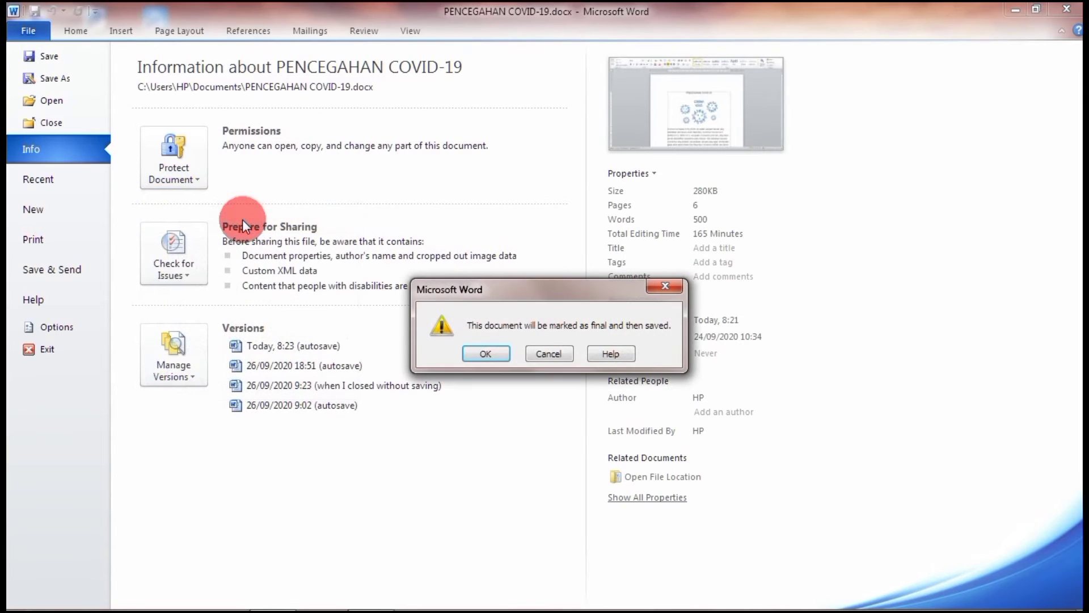
left_click(492, 354)
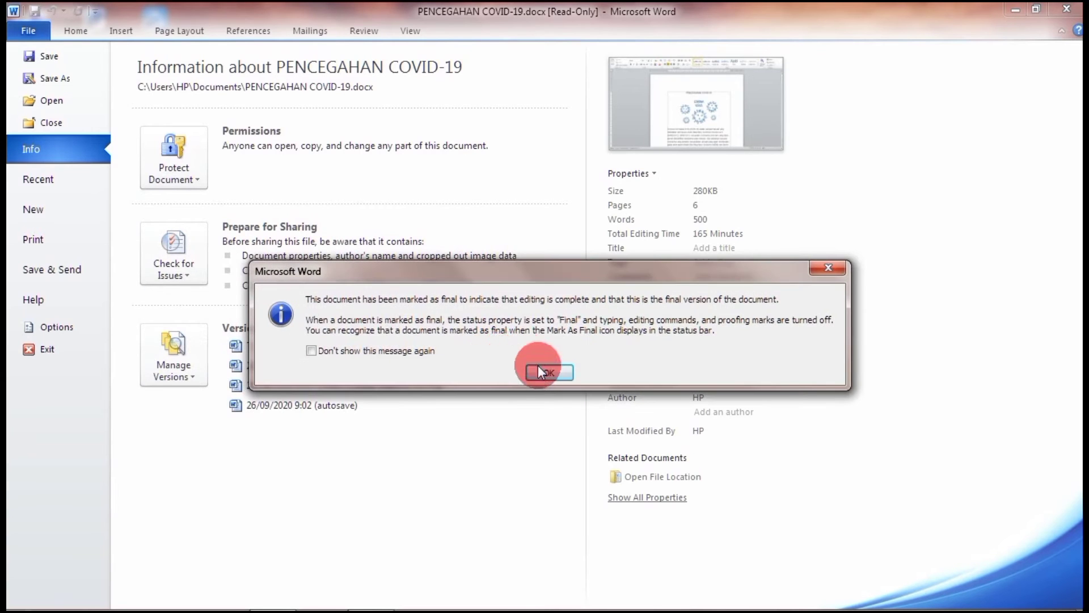
left_click(541, 371)
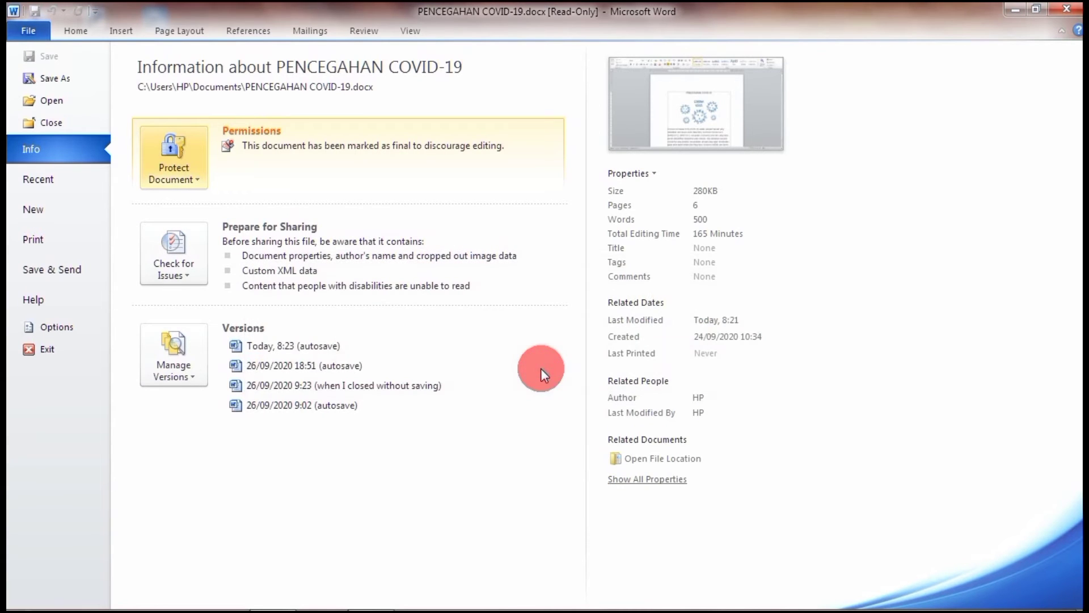
left_click(80, 28)
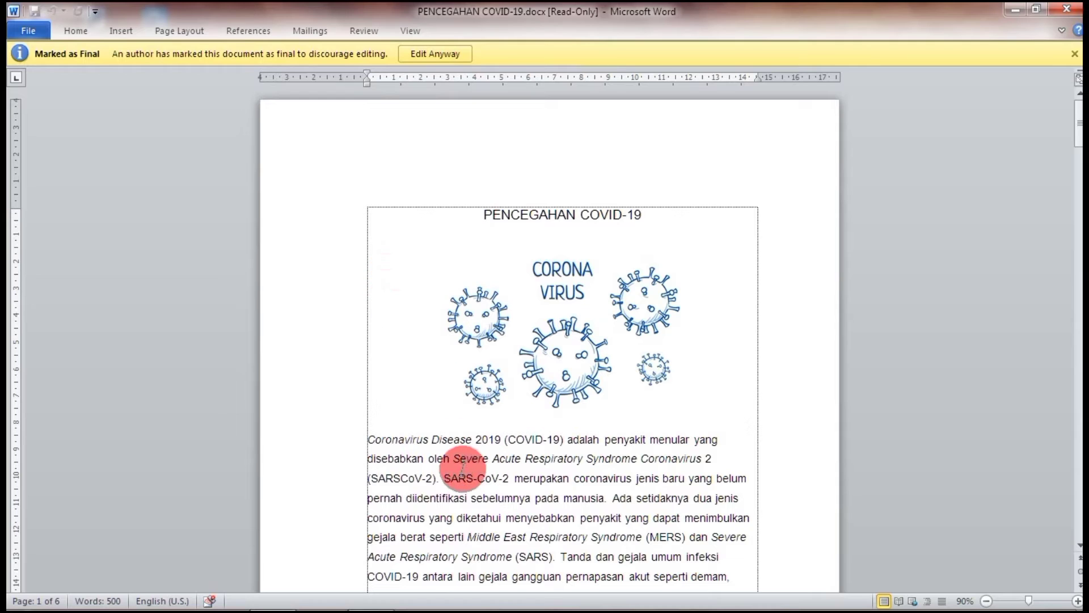
left_click(641, 458)
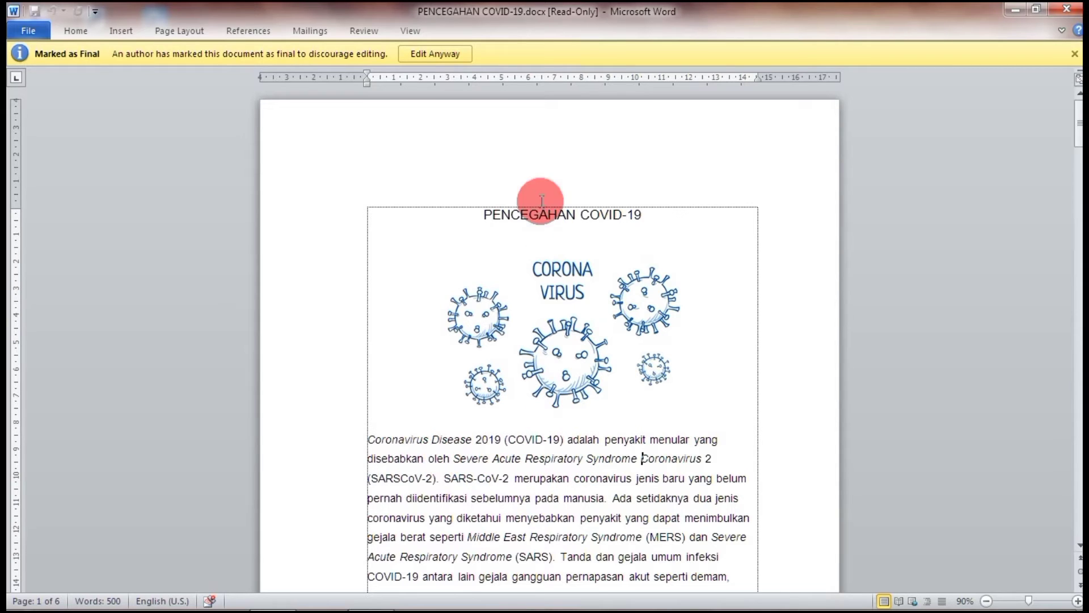
left_click(73, 30)
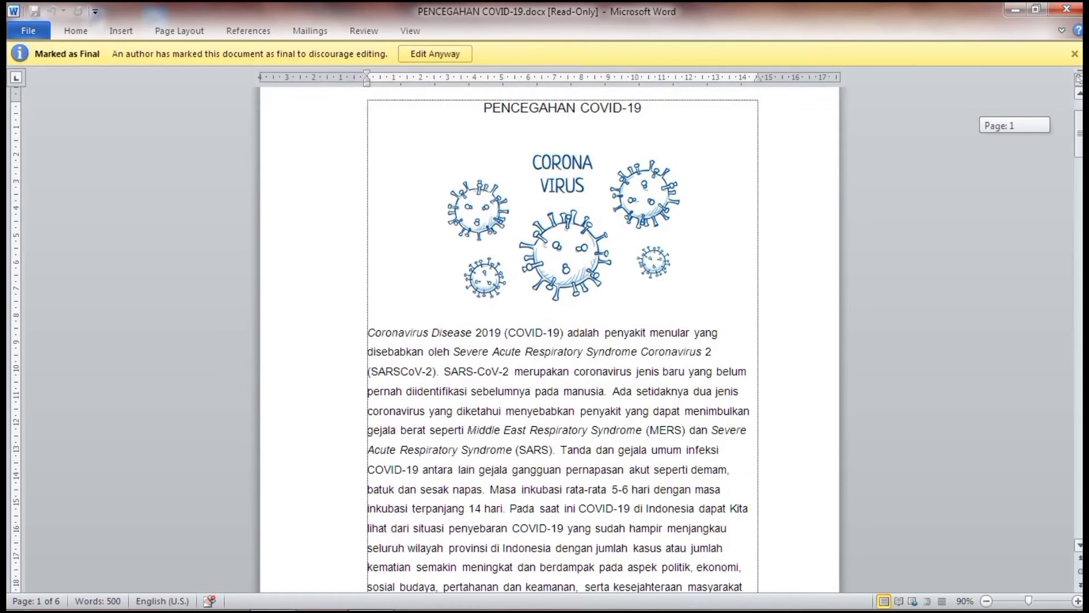
left_click_drag(1079, 135, 1079, 122)
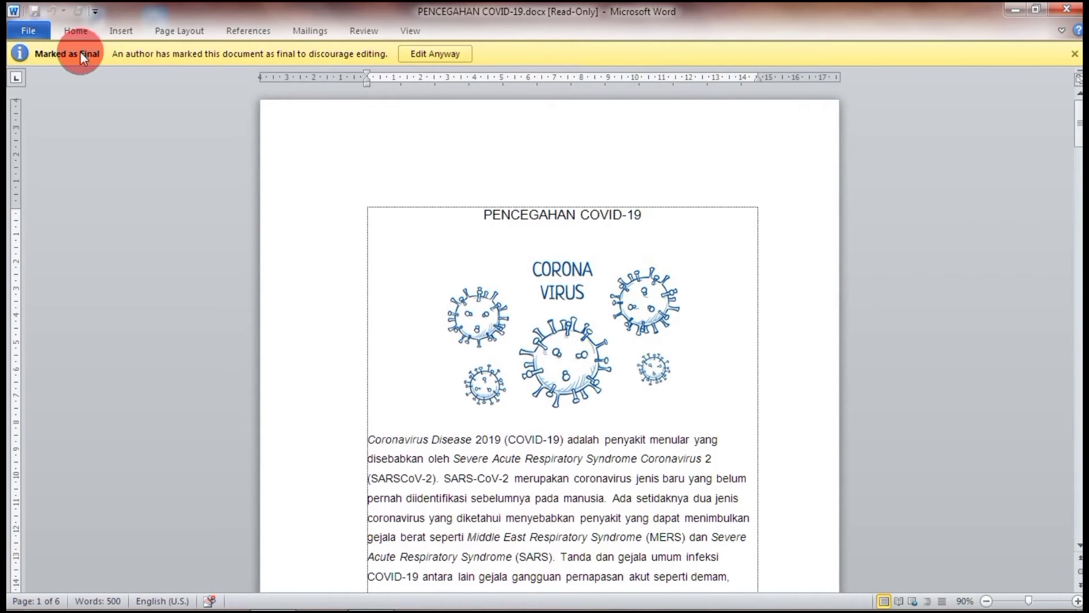
left_click(37, 29)
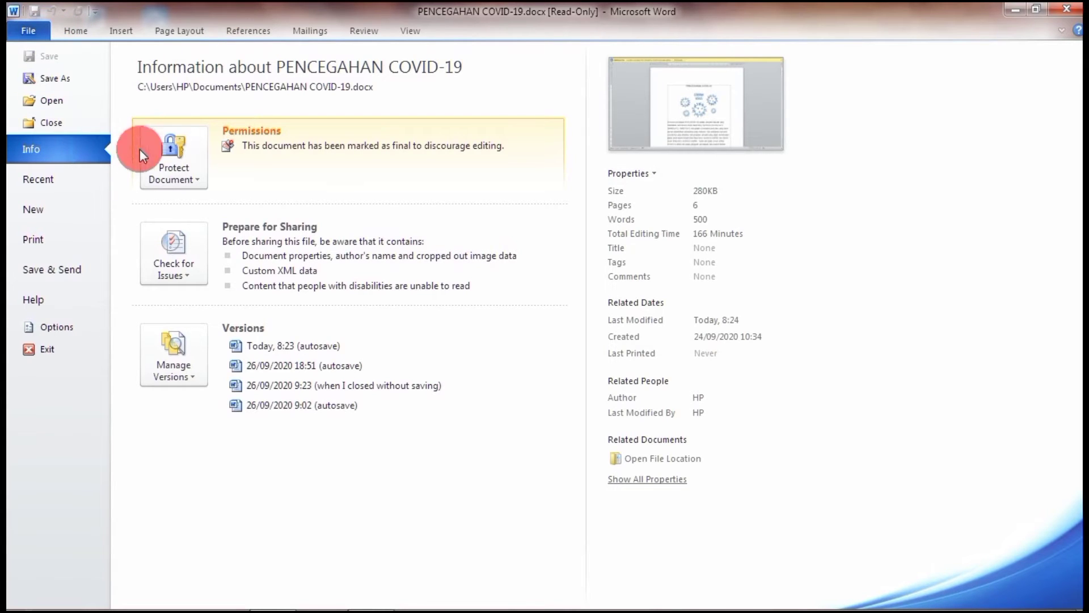
Toggle Mark as Final off under Protect Document and go back to editing the text.
left_click(175, 168)
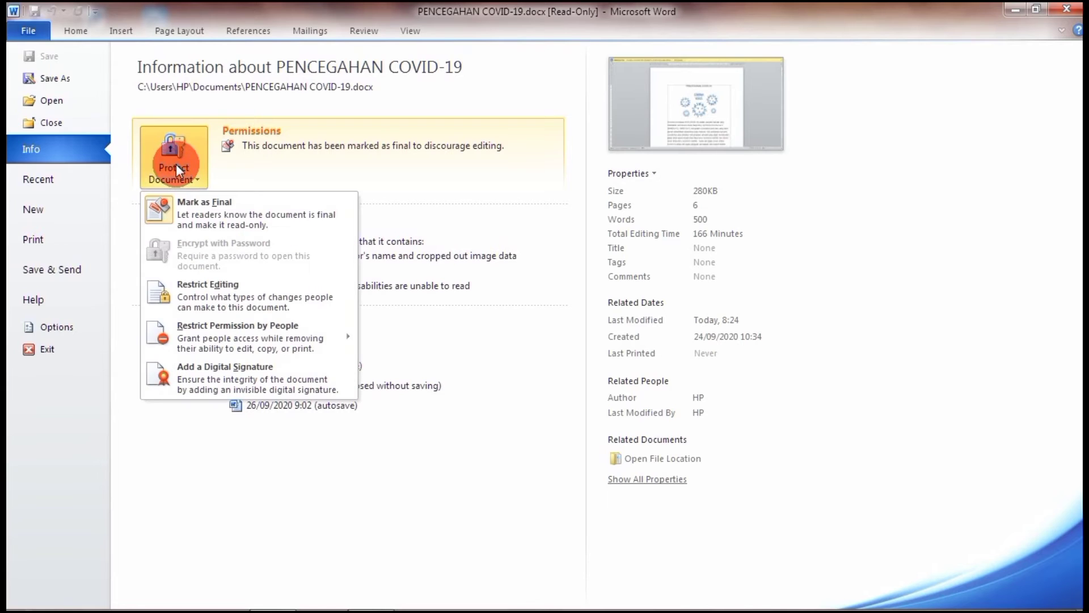
left_click(240, 208)
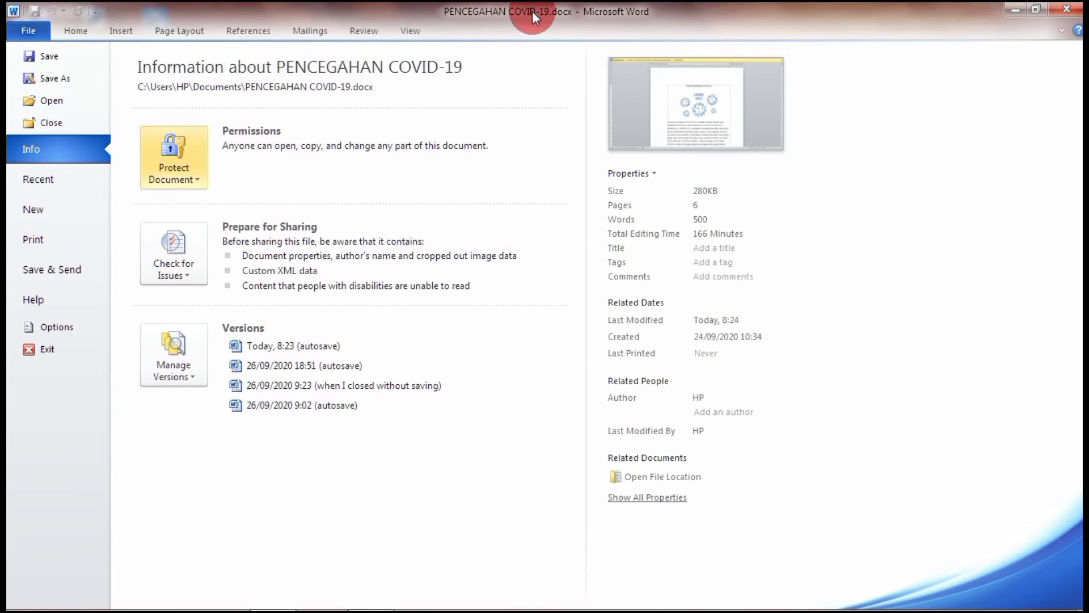
left_click(77, 29)
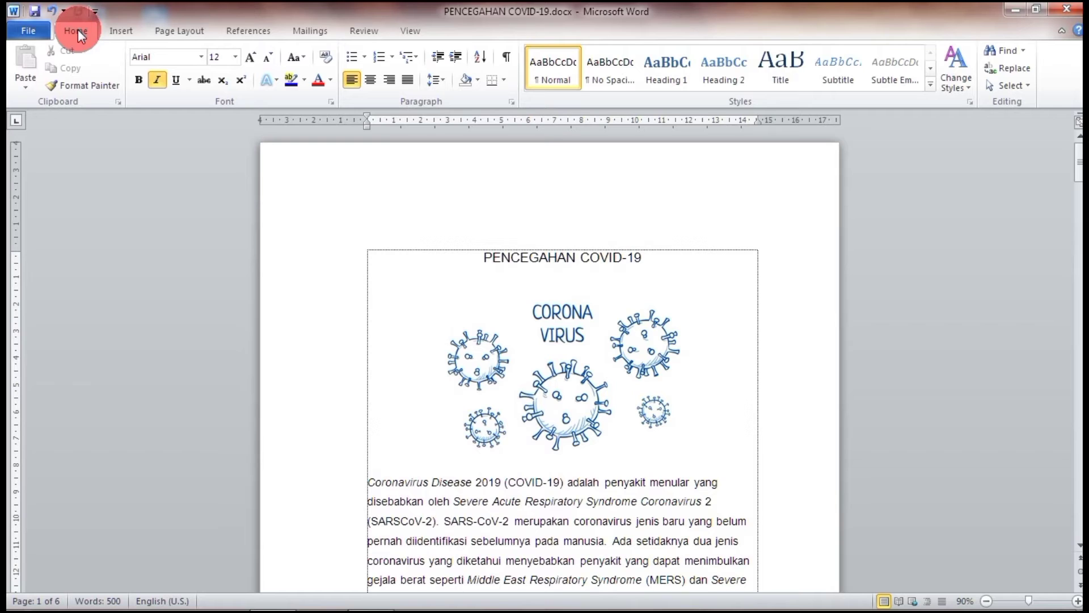
Encrypt PENCEGAHAN COVID-19 with a password to open, entering and re-entering the password.
left_click(38, 33)
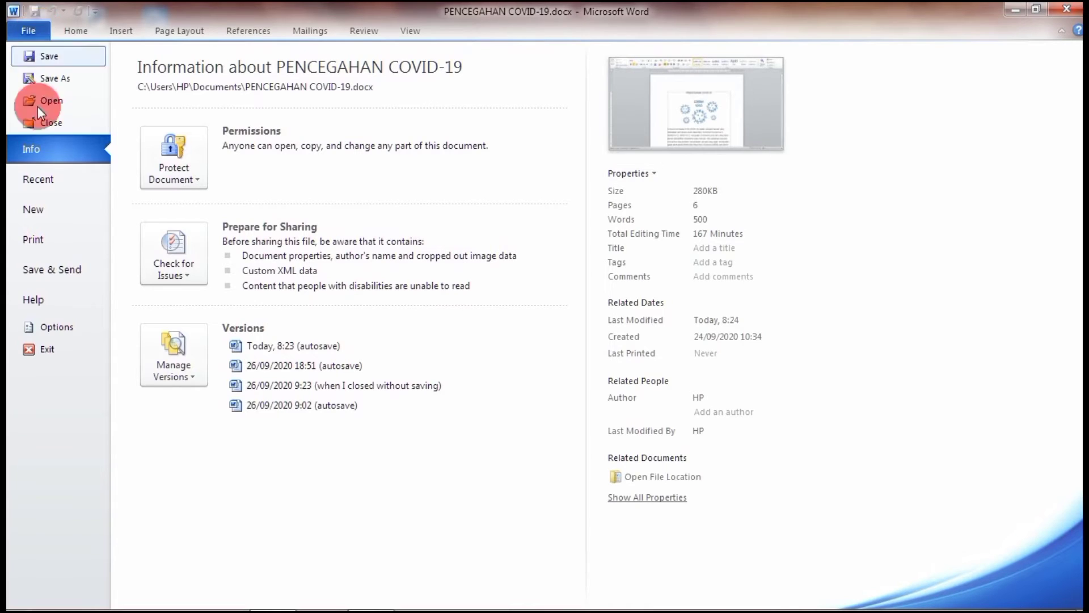
left_click(44, 152)
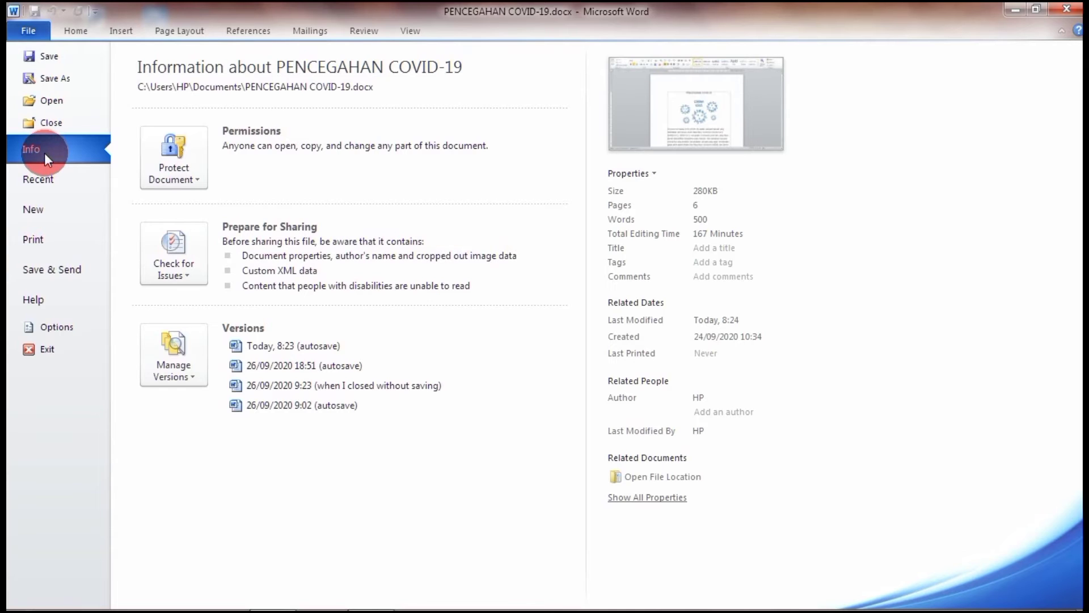
left_click(152, 158)
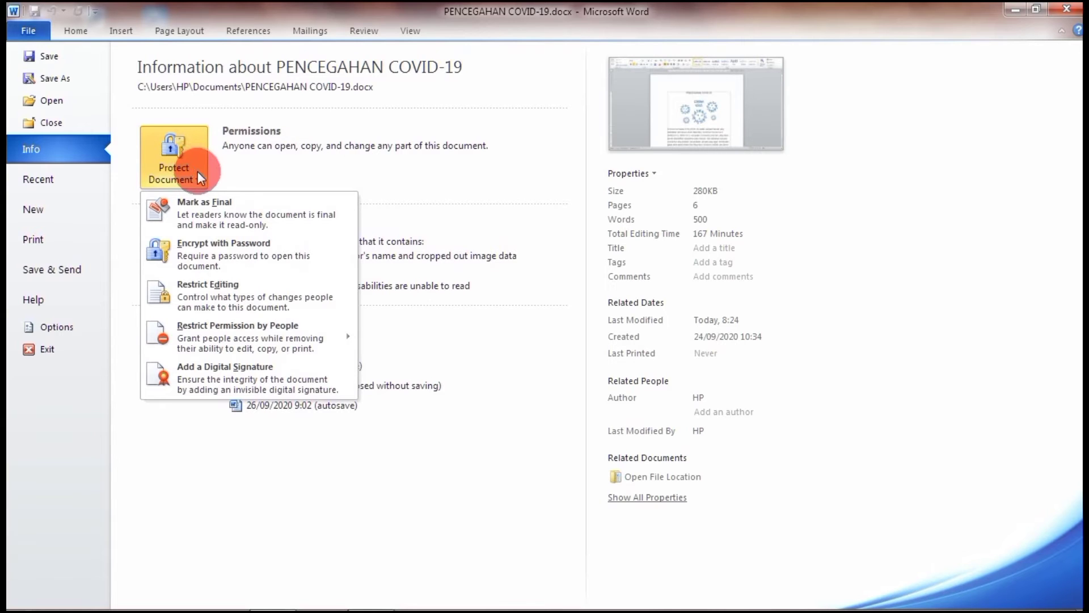
left_click(247, 257)
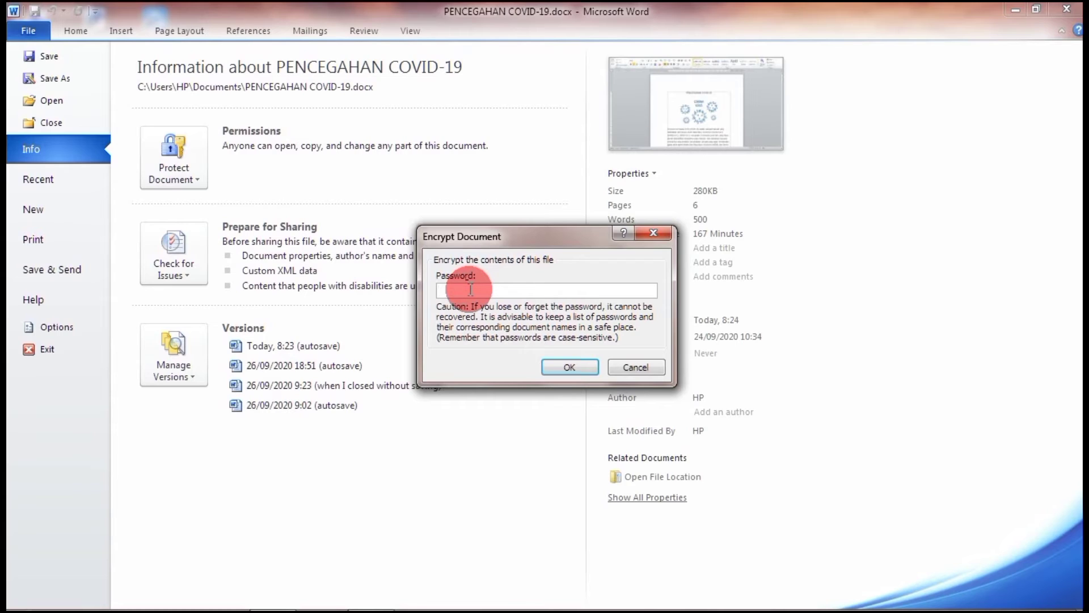
type("1")
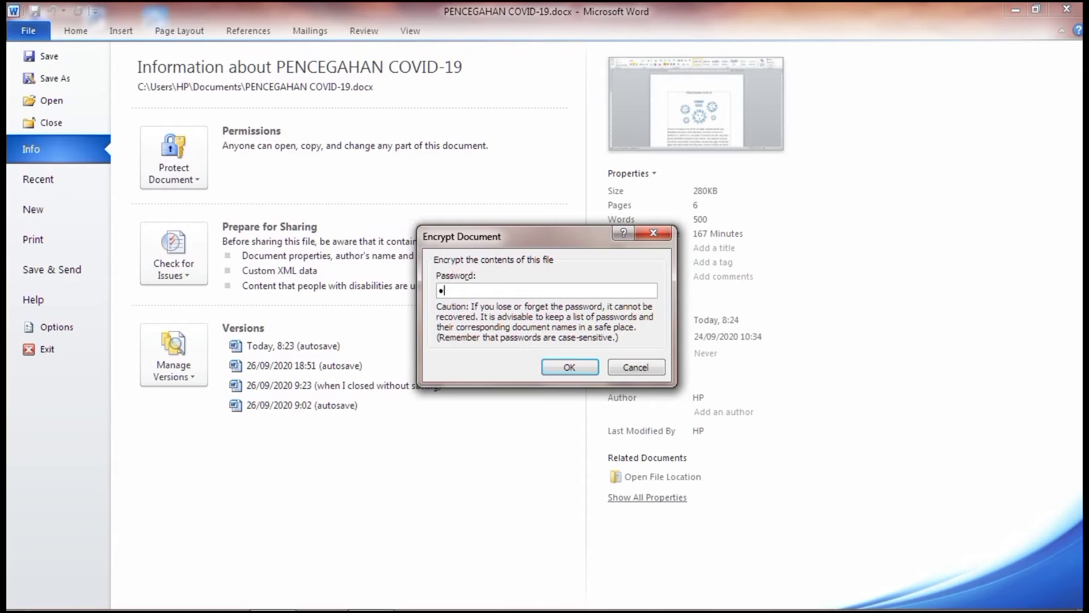
type("234")
left_click(494, 291)
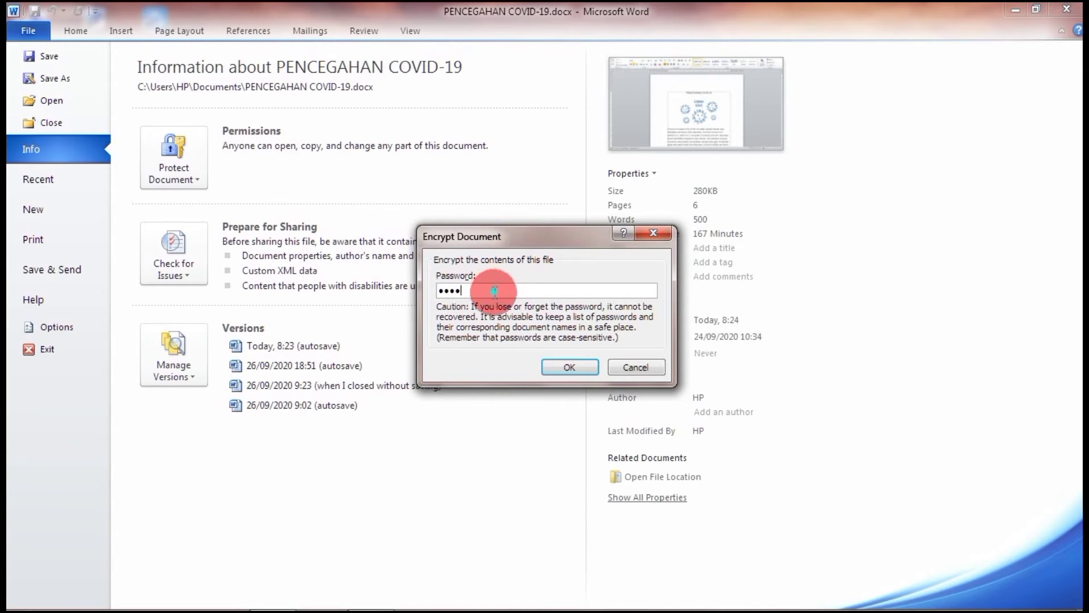
left_click(558, 358)
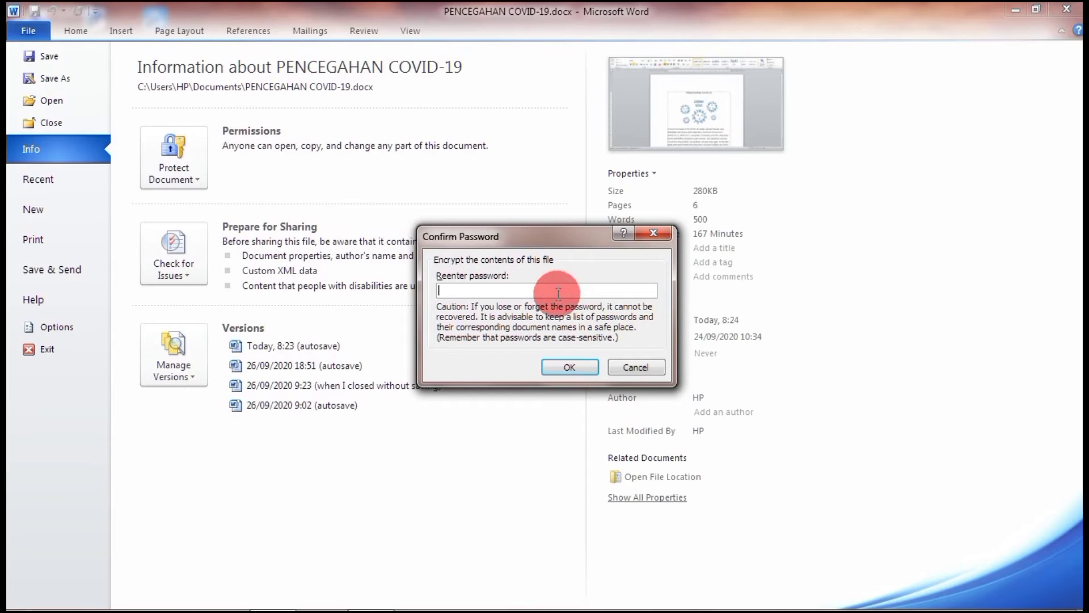
type("123")
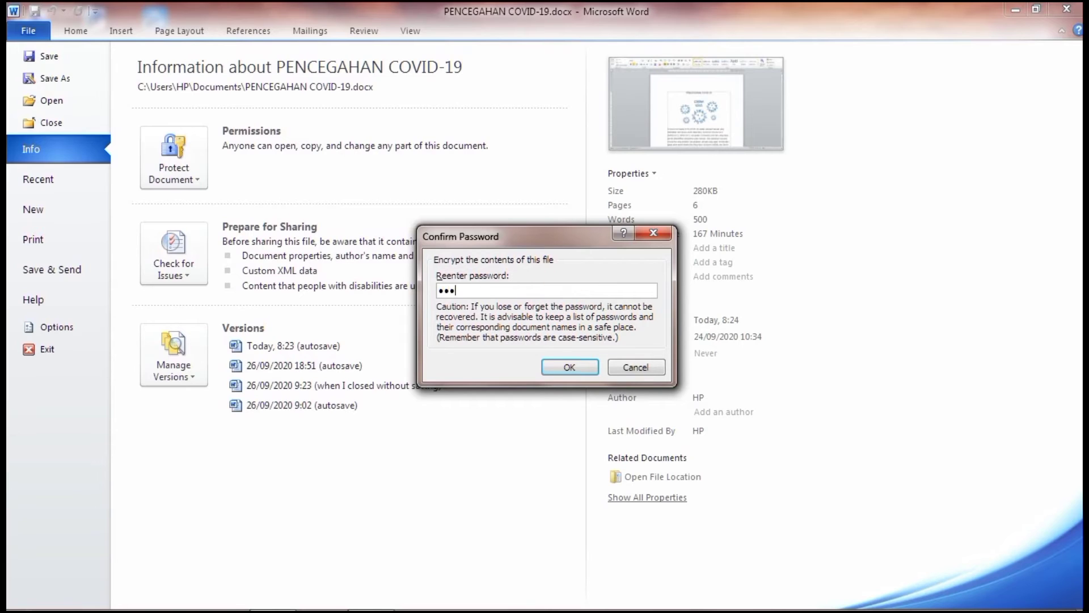
type("4")
left_click(557, 368)
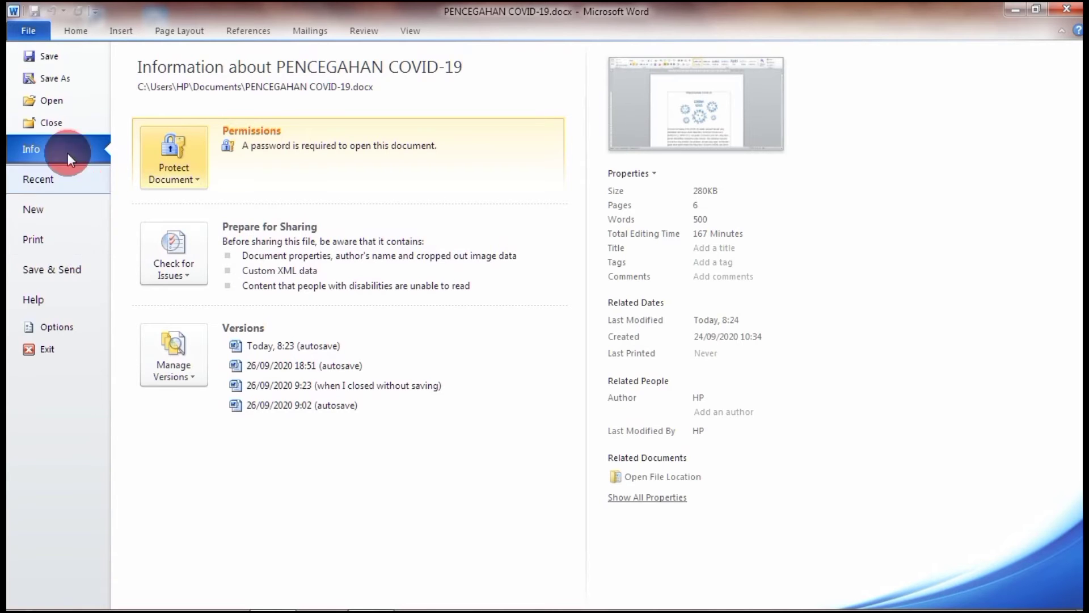
In Save As, select PENCEGAHAN COVID-19.docx in Documents and show the Tools list.
key("Escape")
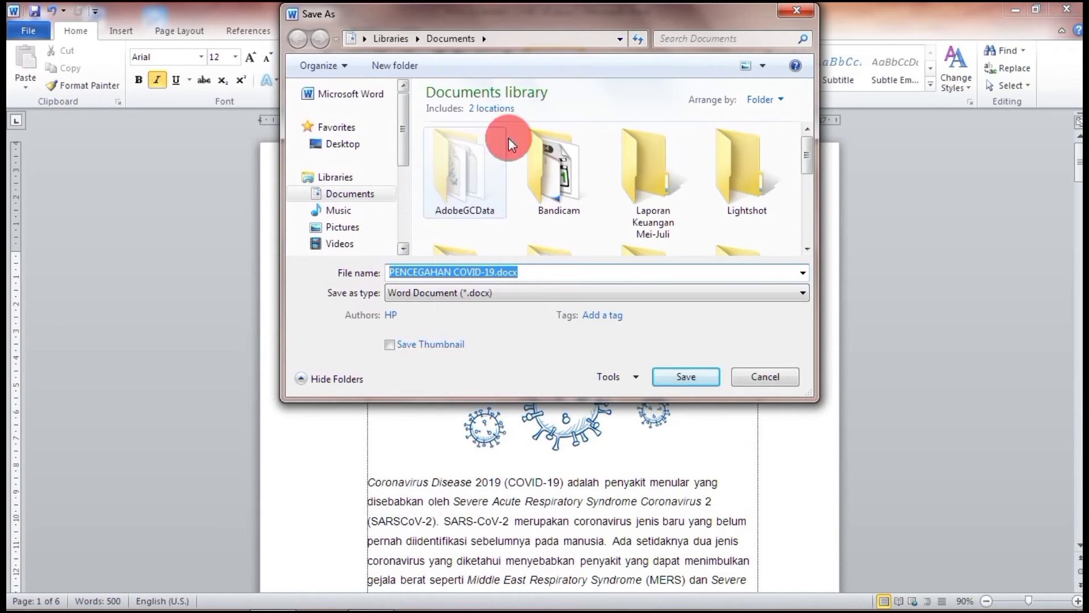
left_click_drag(806, 159, 661, 230)
left_click(473, 215)
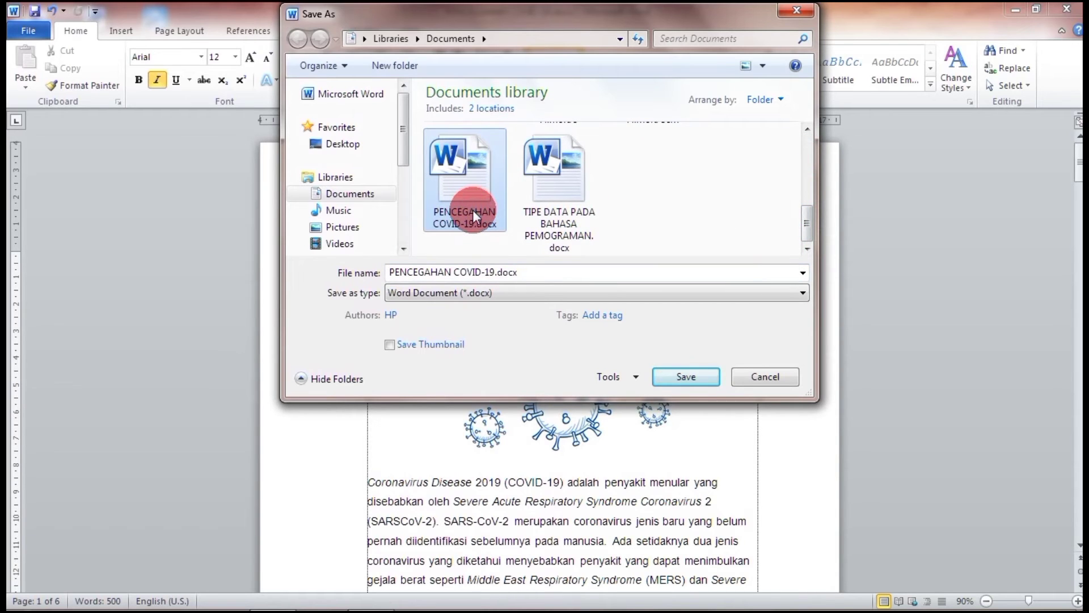
left_click(630, 377)
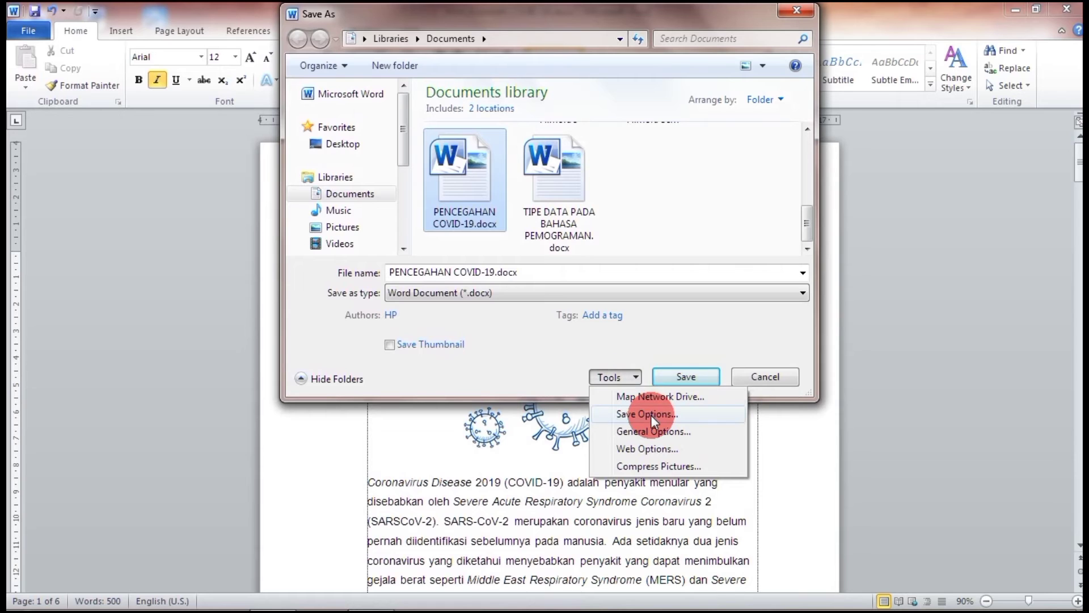
In General Options, add a password to modify and confirm it by re-entering the password.
left_click(679, 426)
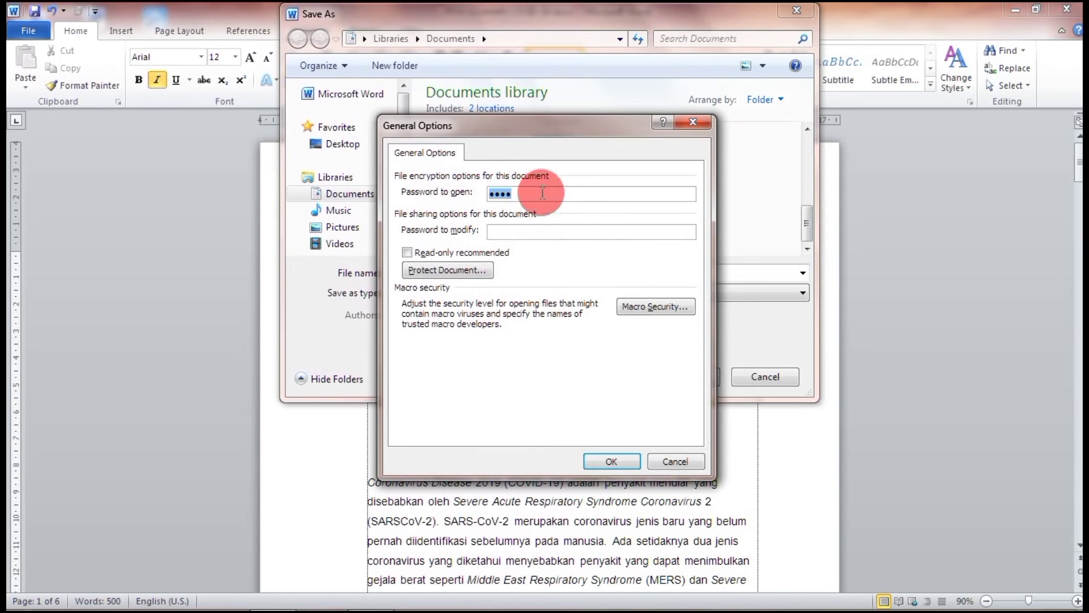
left_click(523, 198)
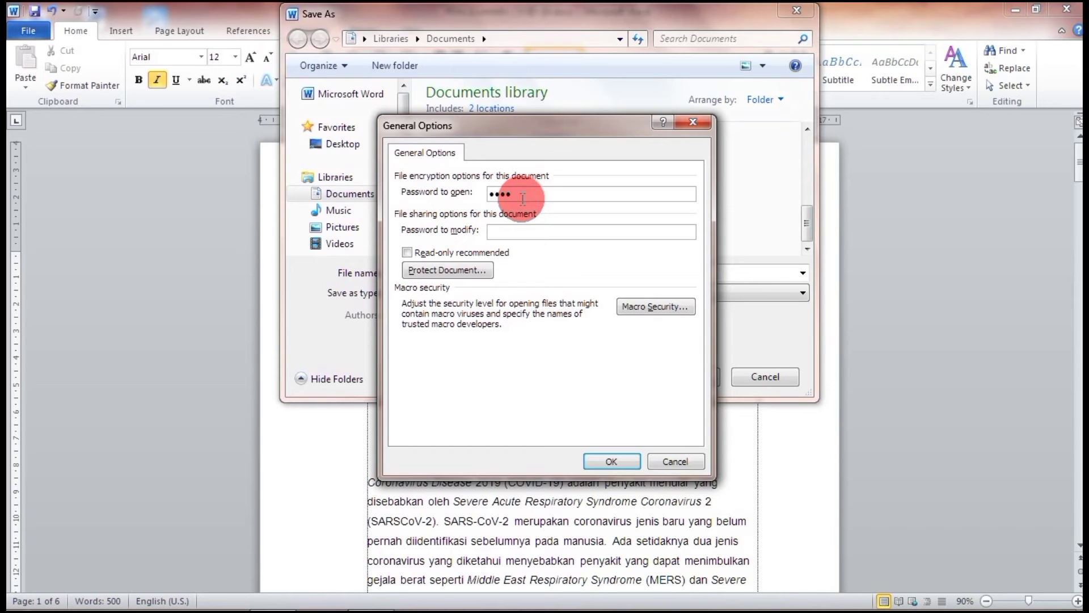
left_click(510, 229)
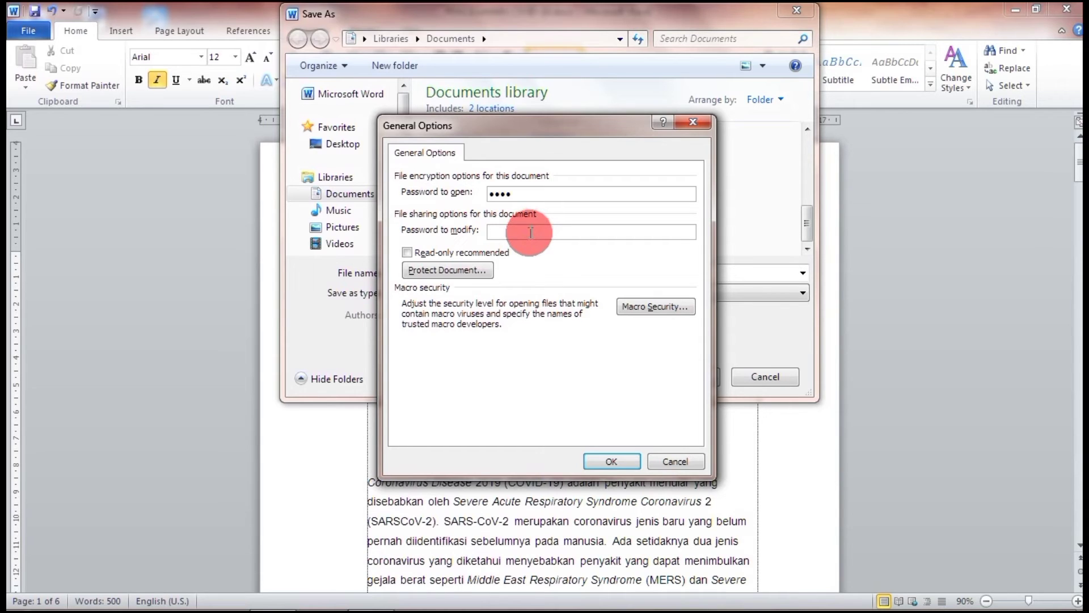
left_click(523, 193)
left_click(520, 232)
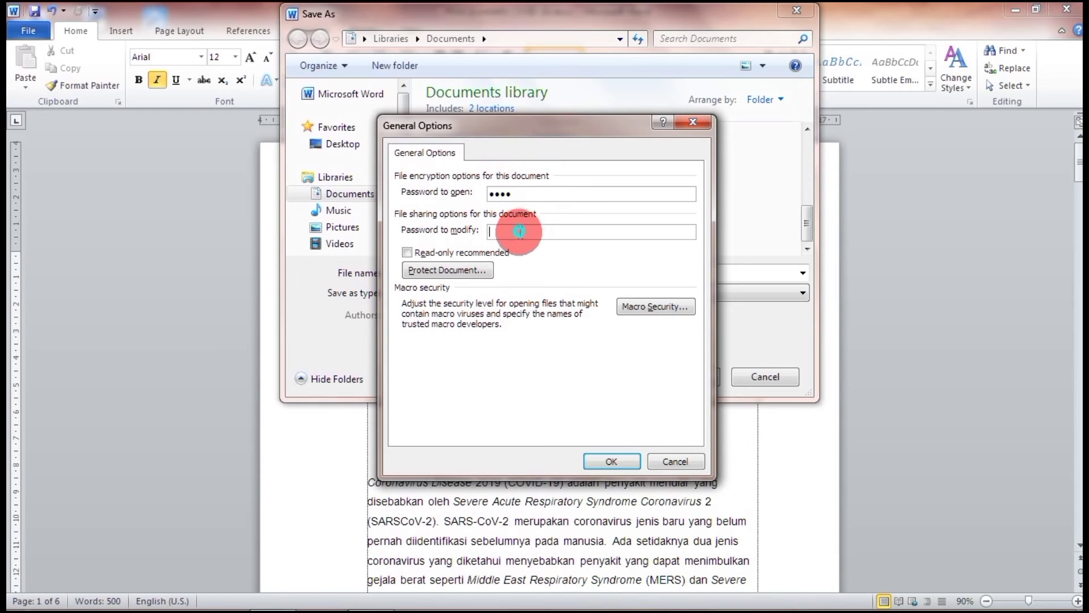
type("123")
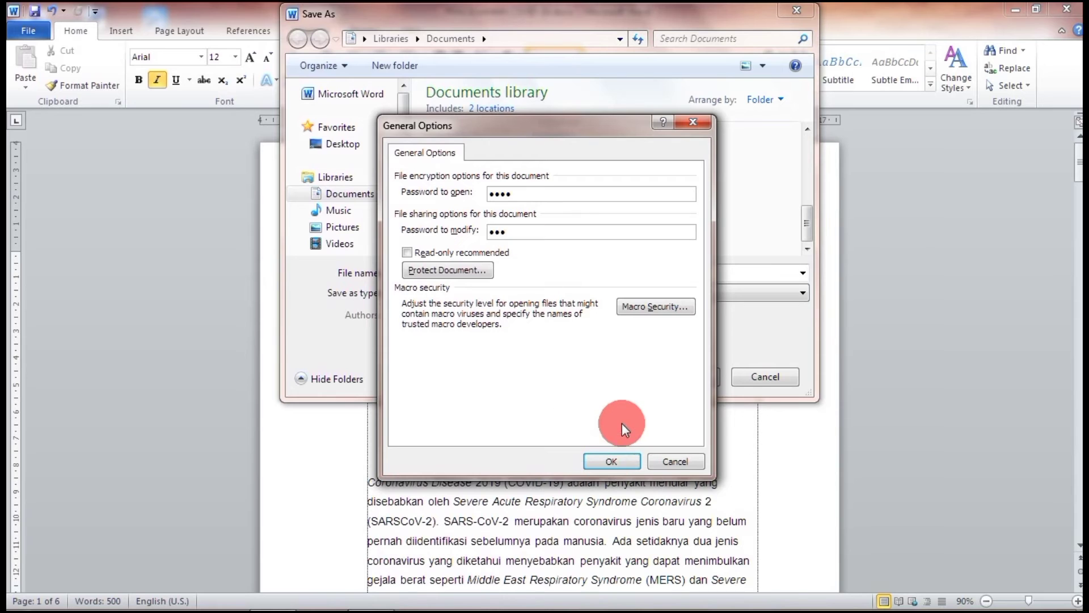
left_click(607, 458)
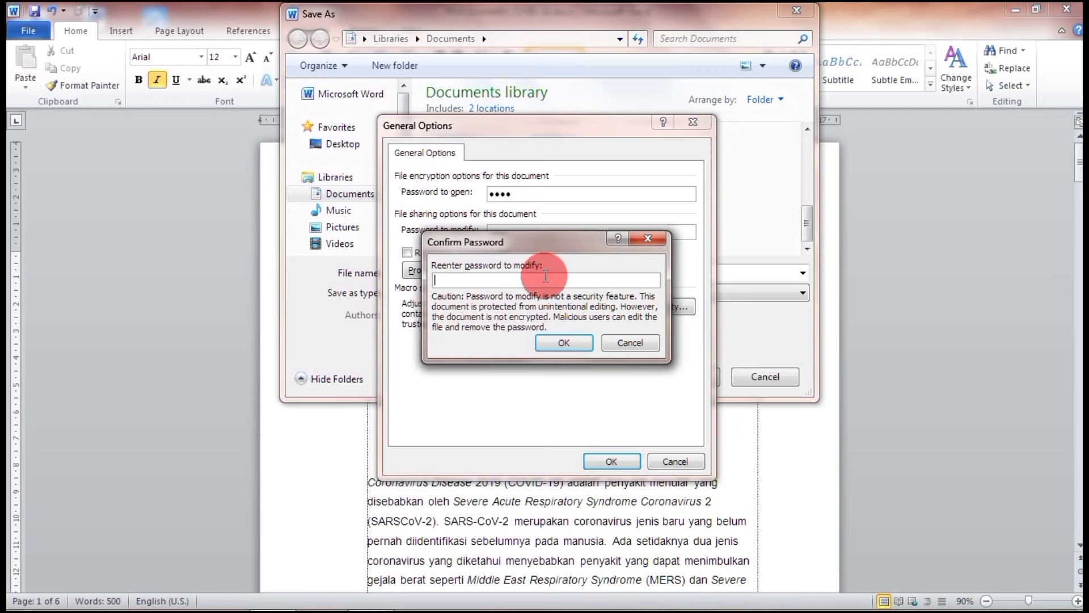
type("123")
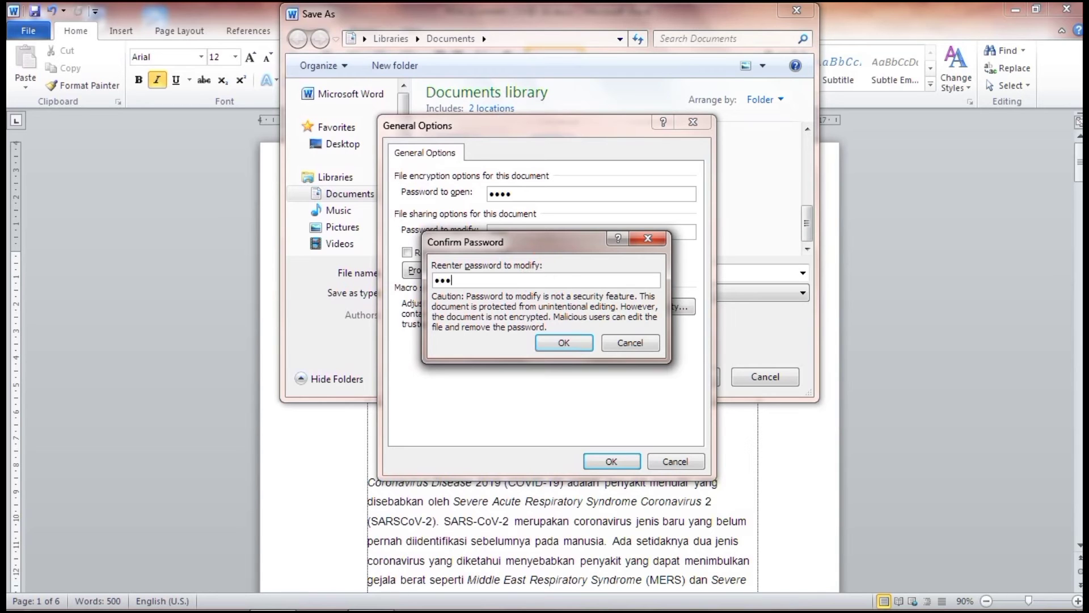
left_click(563, 343)
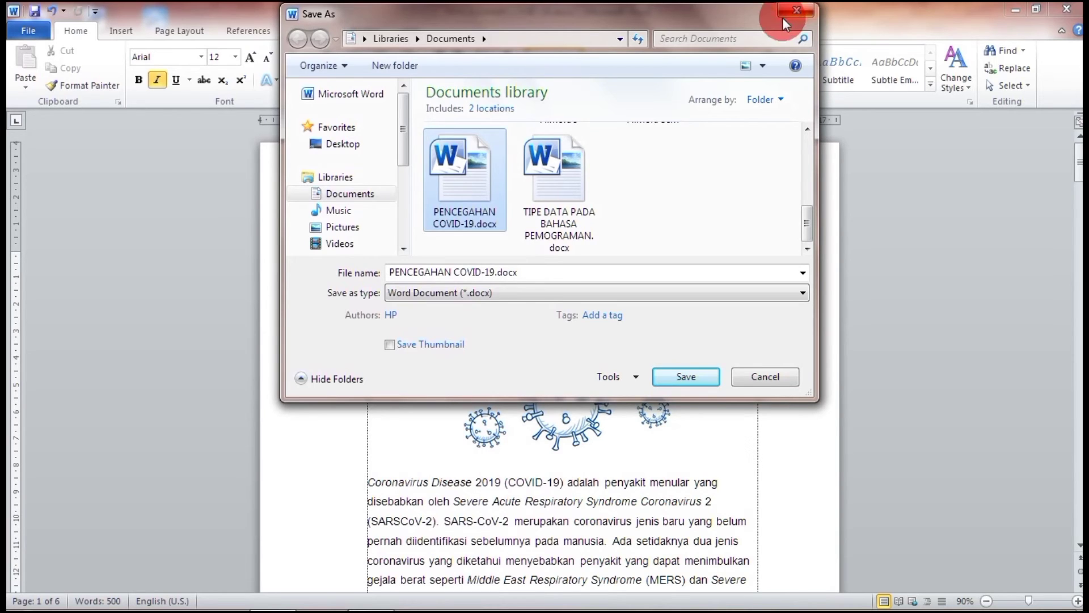
Clear both the open and modify passwords in General Options, then close Save As unsaved.
left_click(611, 375)
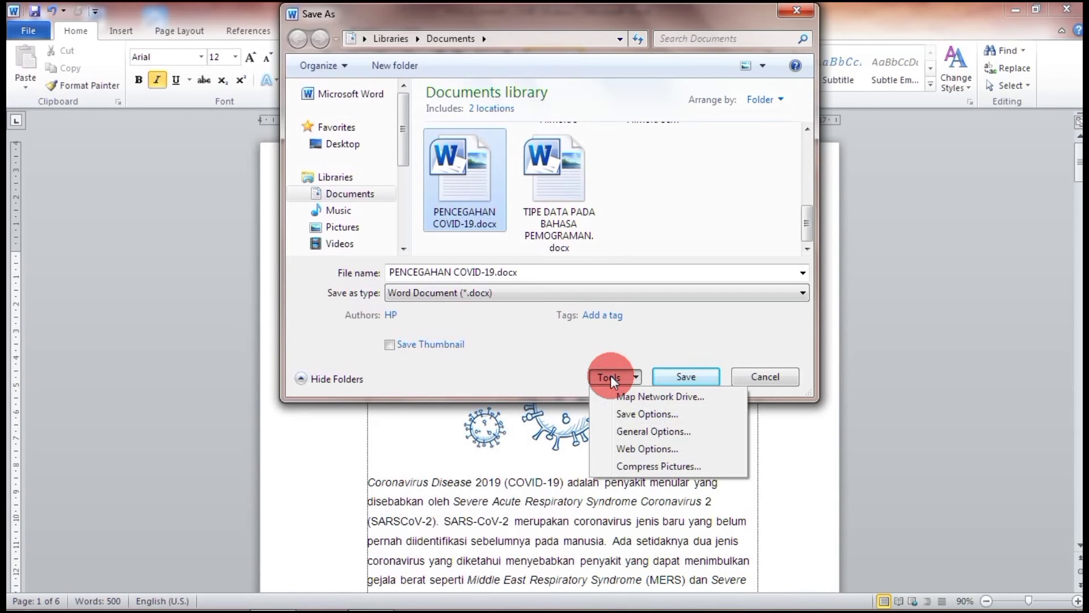
left_click(650, 436)
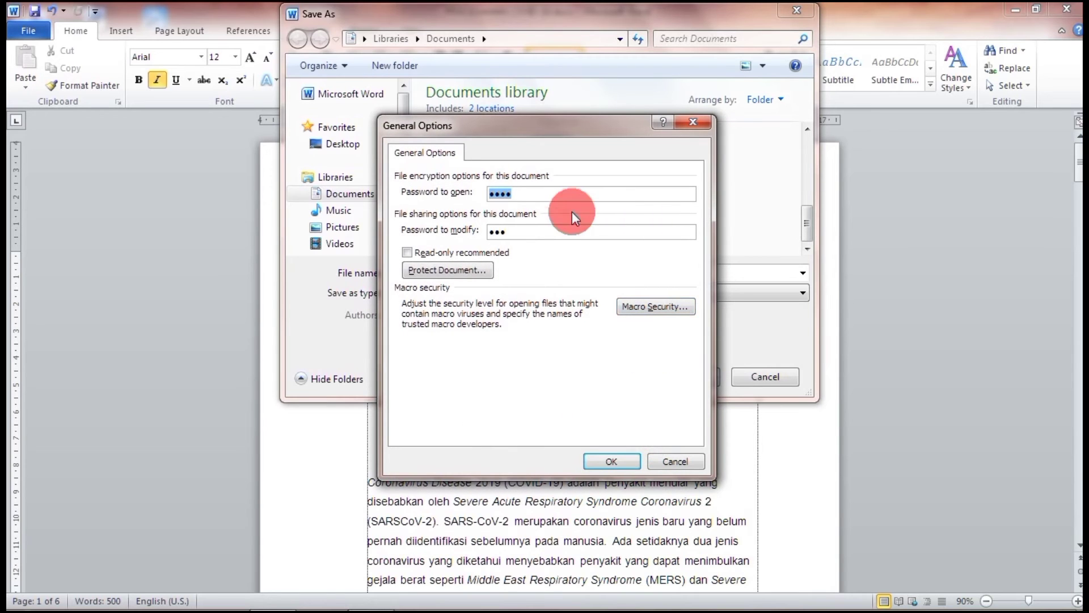
left_click(496, 194)
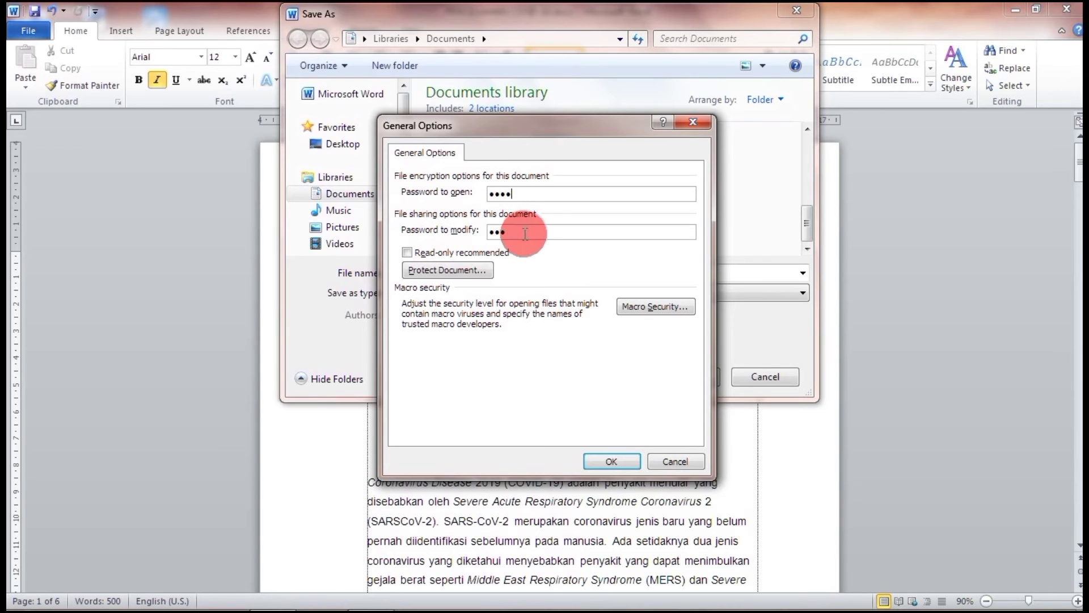
key("BackSpace")
key("BackSpace")
key("BackSpace")
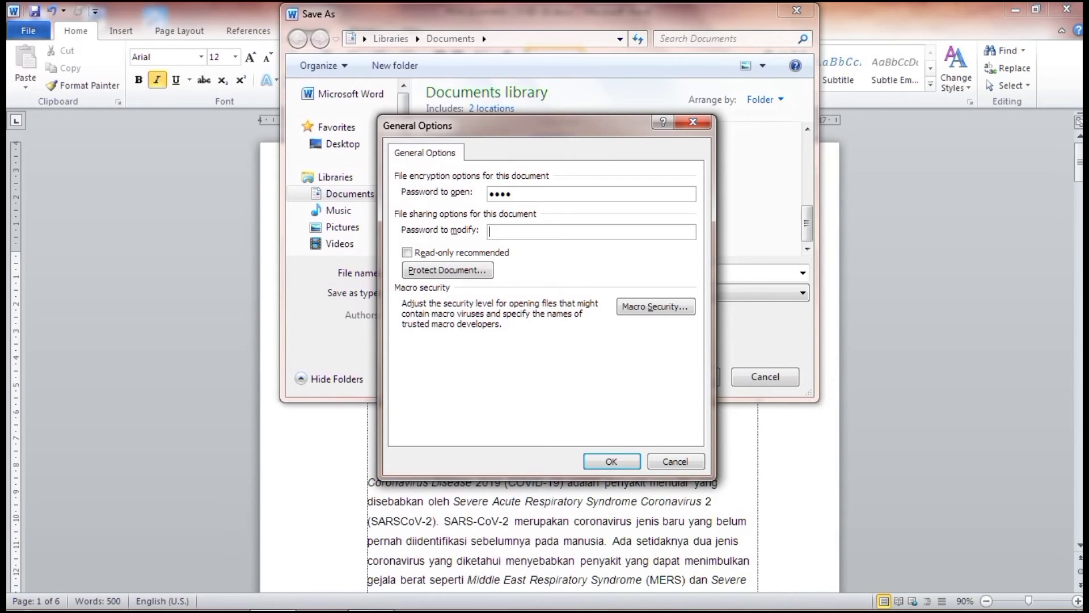
left_click(546, 195)
key("BackSpace")
key("BackSpace")
key("BackSpace")
key("BackSpace")
left_click(601, 468)
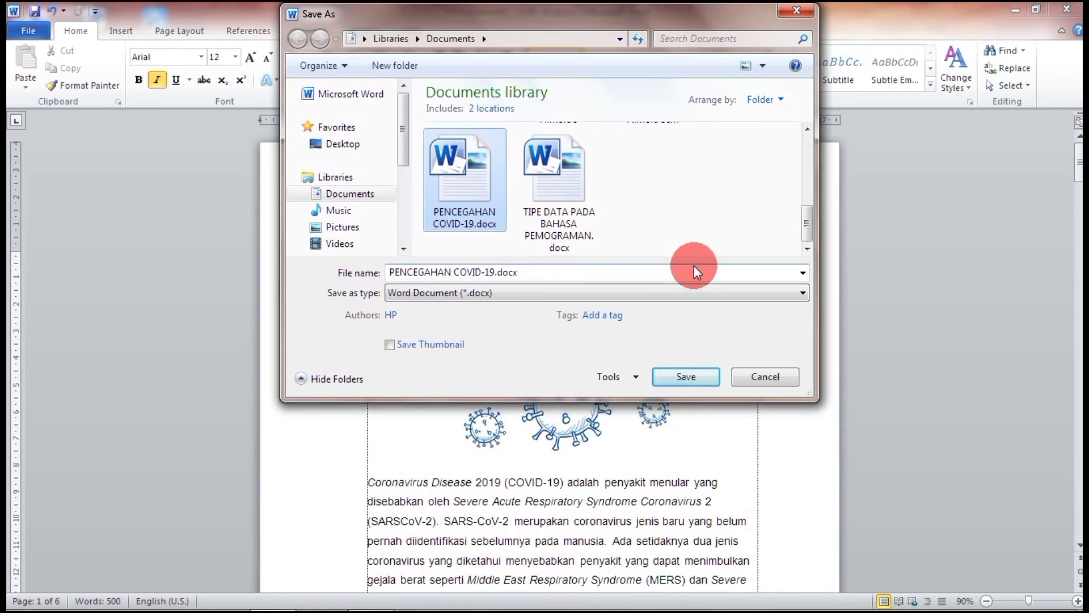
left_click(797, 13)
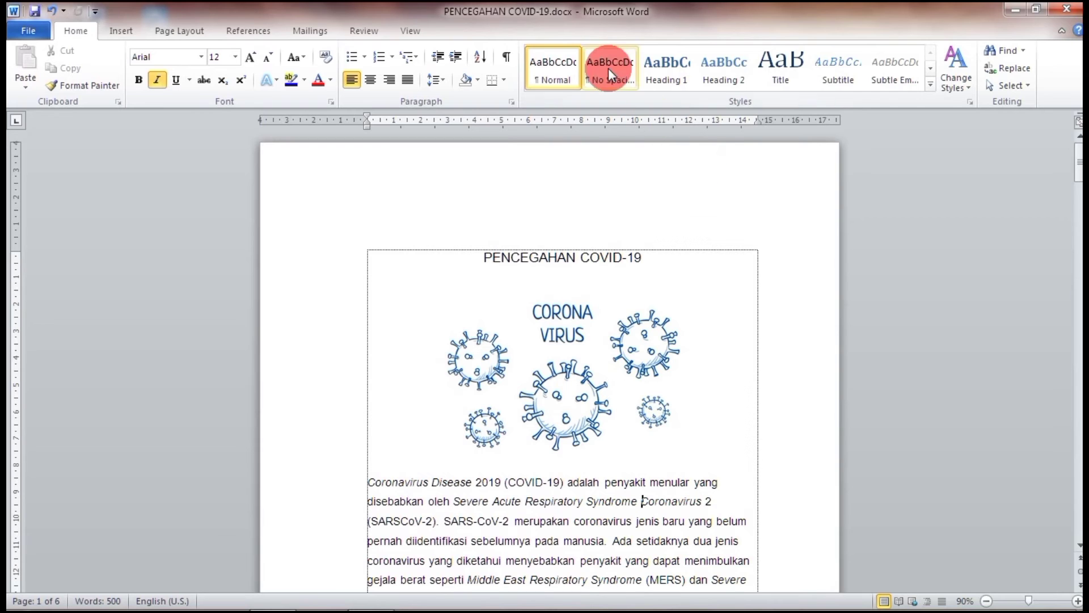
In Word Options > Save, keep AutoRecover saving every 10 minutes and accept with OK.
left_click(36, 26)
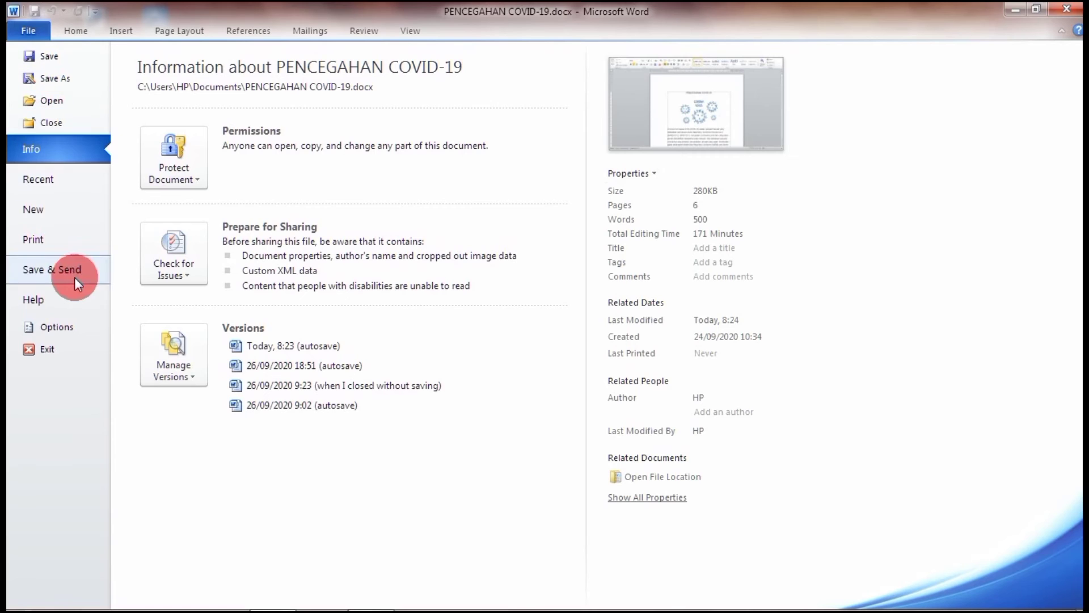
left_click(57, 327)
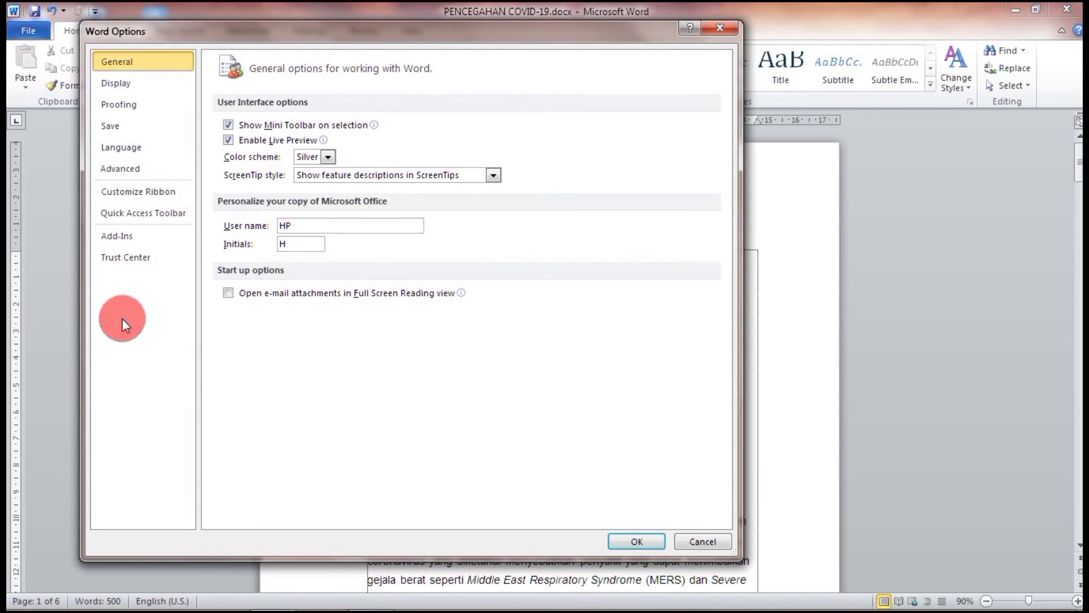
left_click(144, 128)
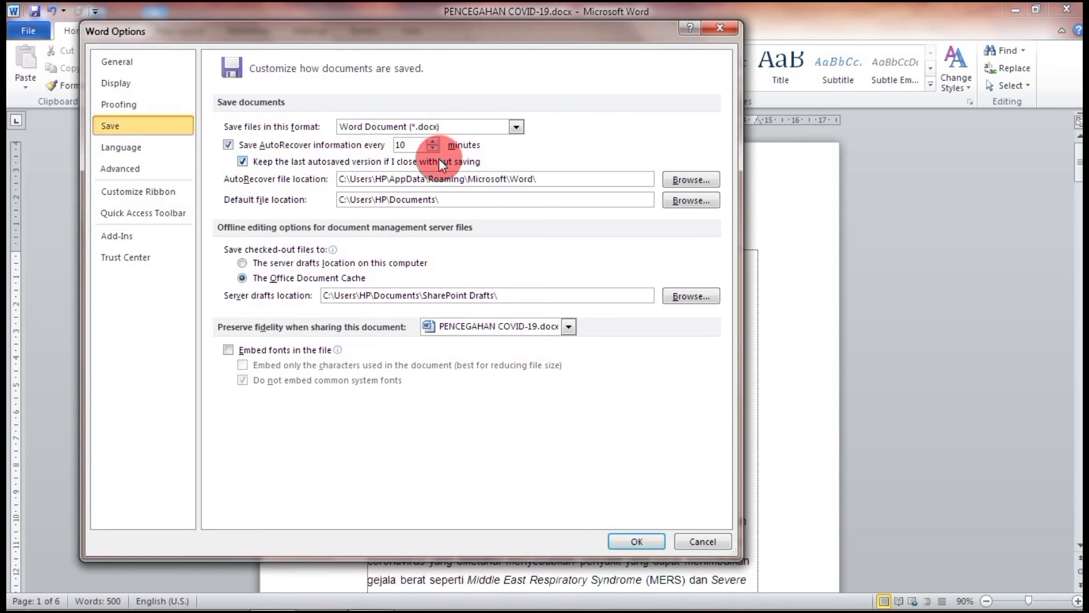
left_click(229, 144)
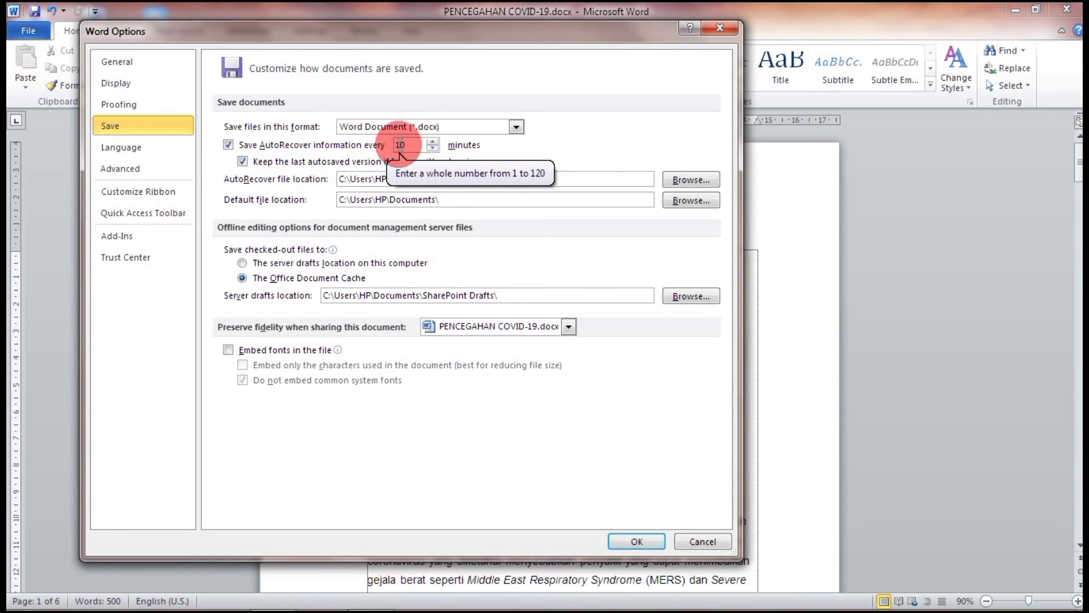
left_click(408, 144)
left_click(400, 144)
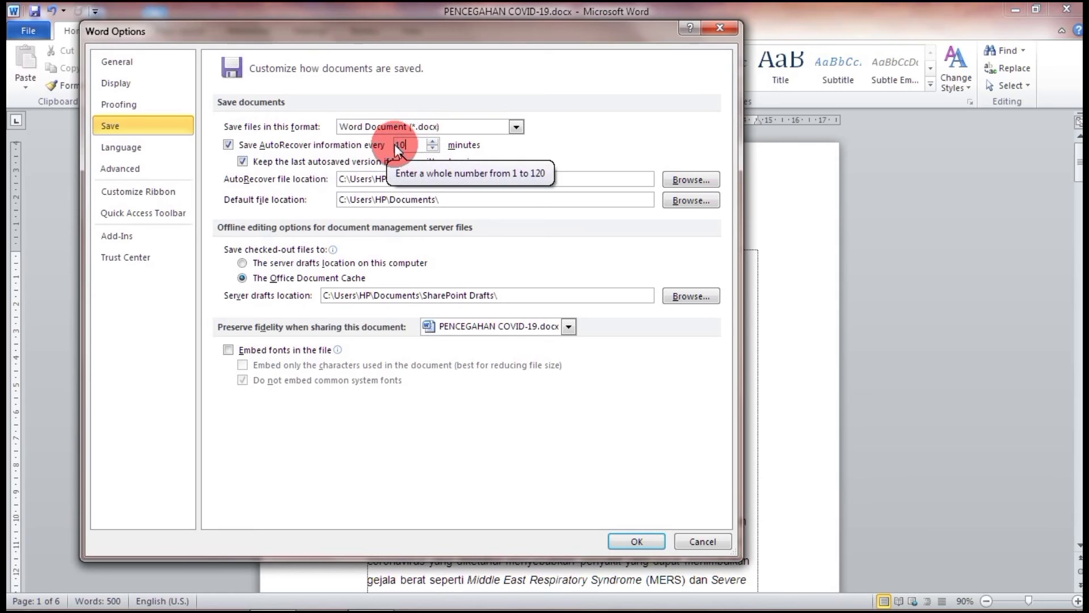
left_click(400, 146)
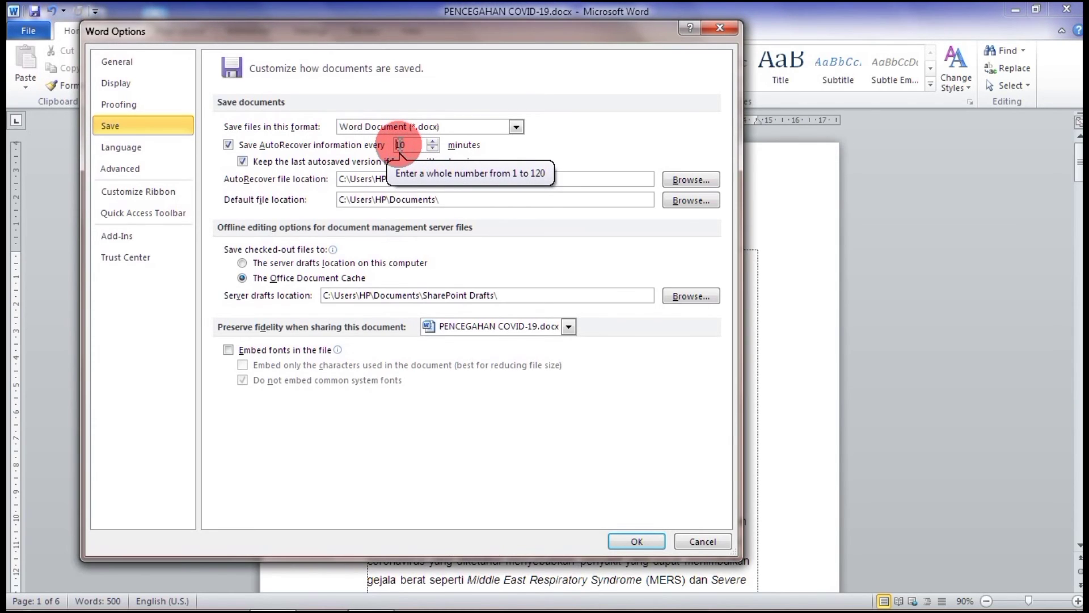
left_click(626, 540)
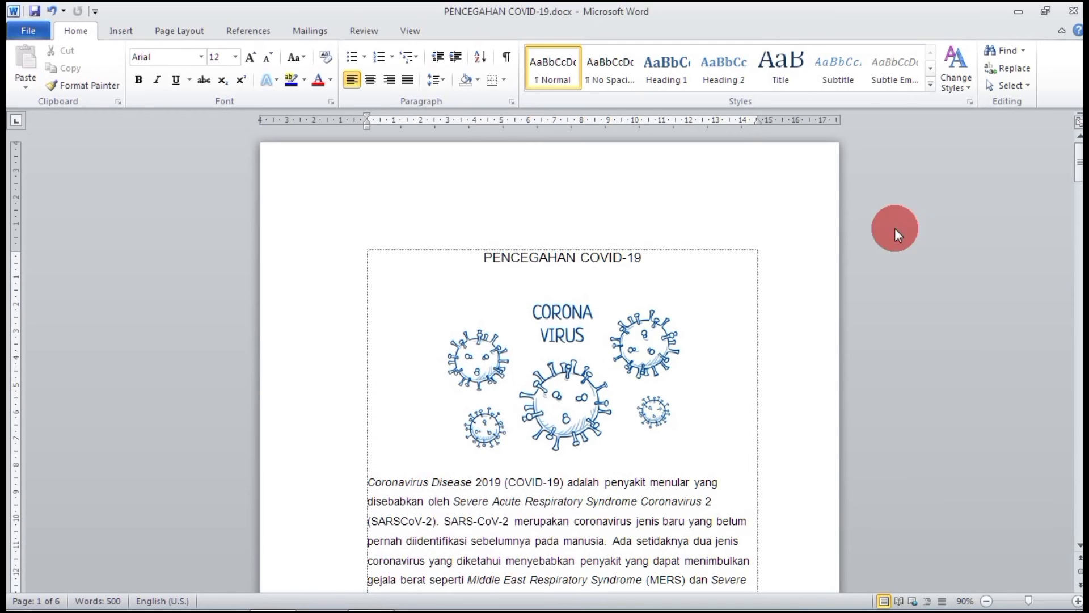
Browse the Save & Send options, including Publish as Blog Post, then return to the document.
left_click(26, 25)
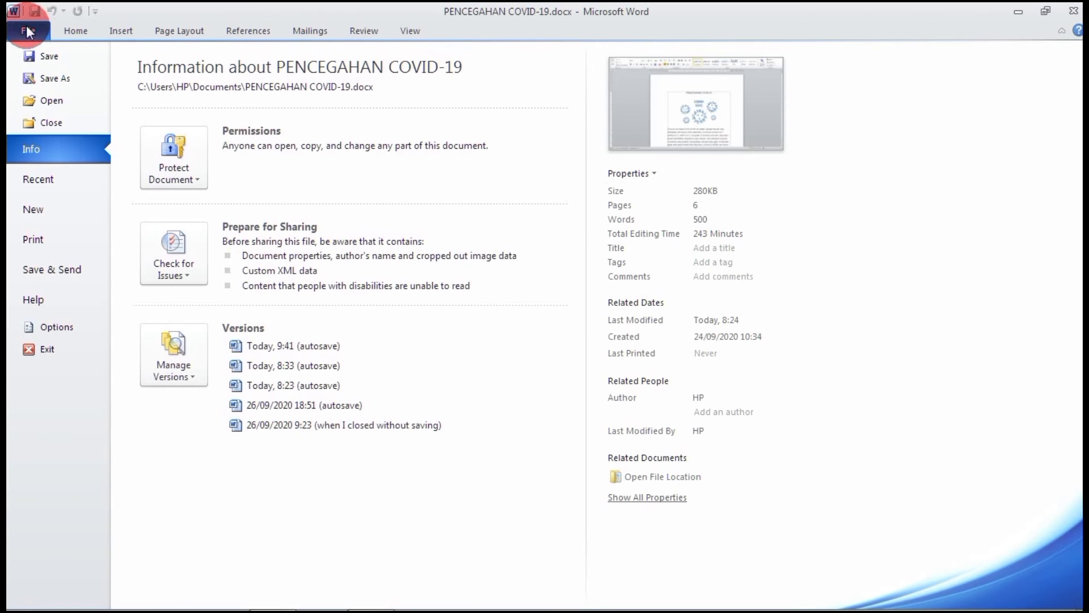
left_click(69, 276)
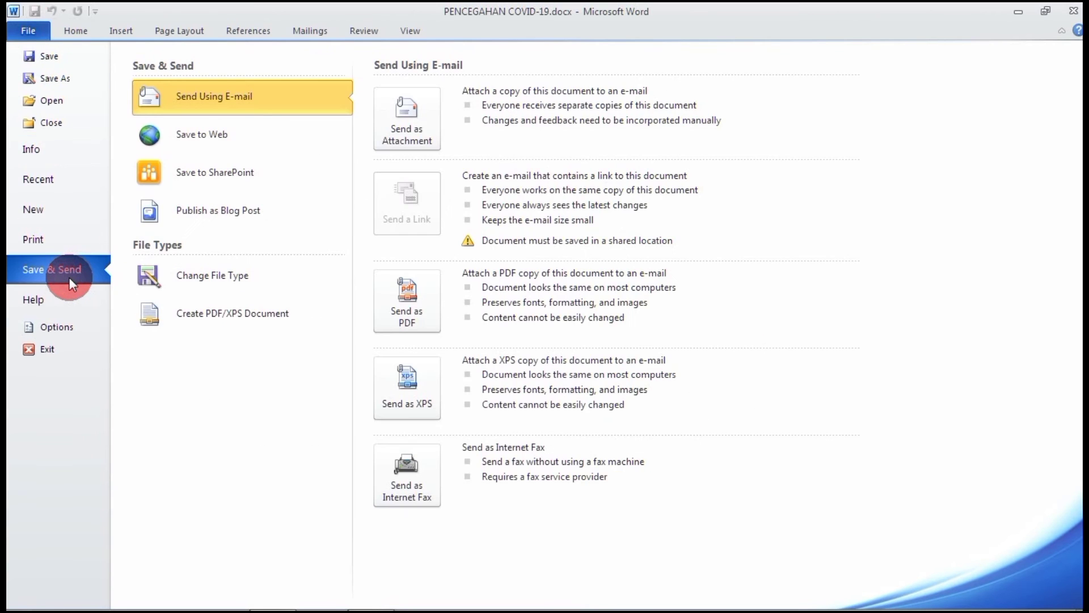
left_click(189, 211)
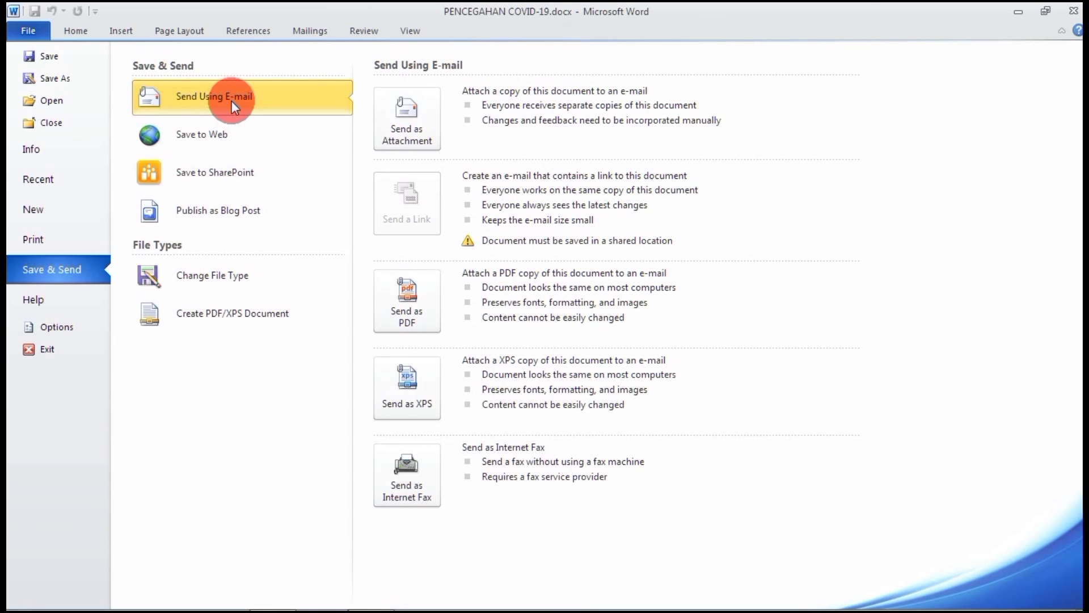
left_click(79, 32)
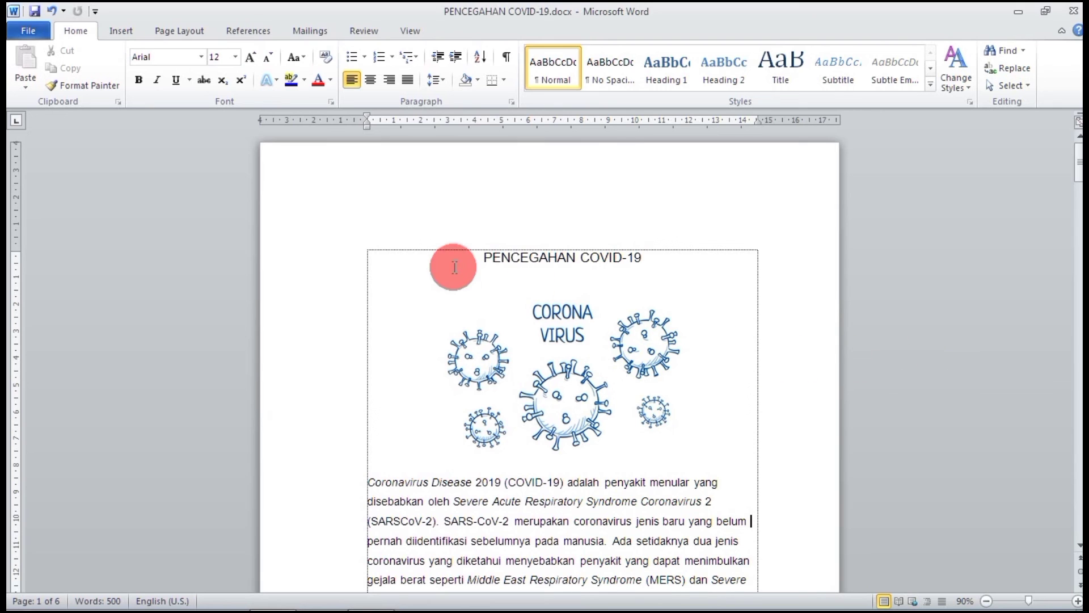
Save As PENCEGAHAN COVID-19.docx with type Word Document (*.docx) in Documents.
left_click(28, 31)
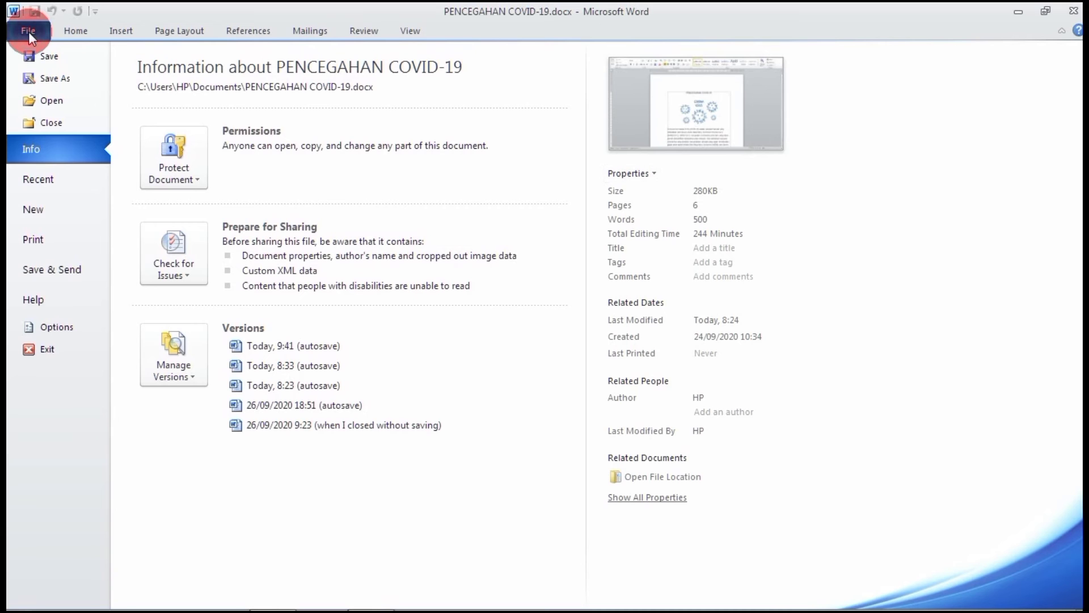
left_click(76, 80)
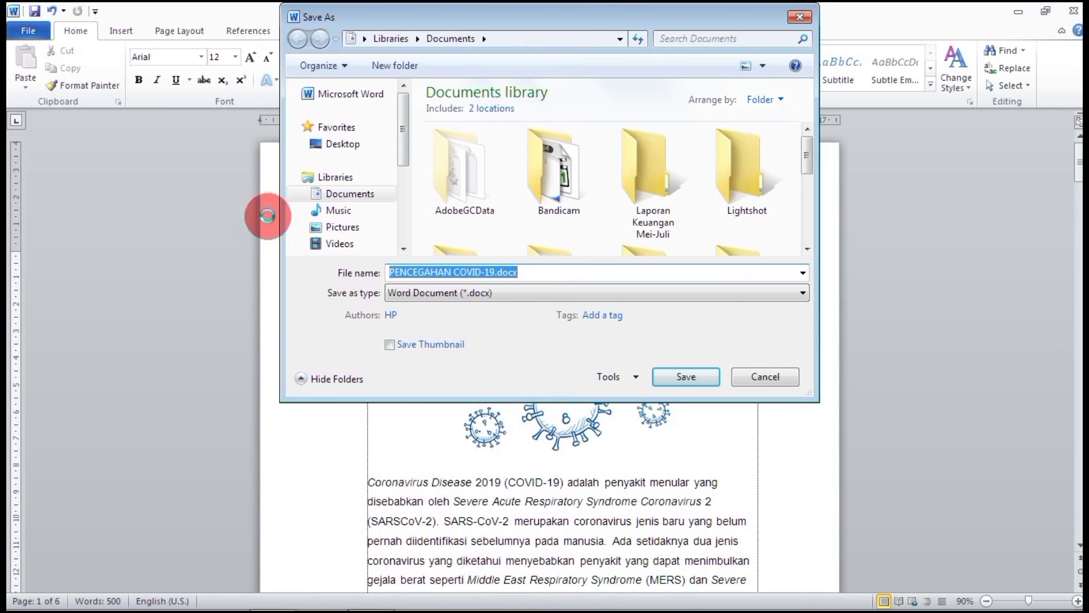
left_click(602, 288)
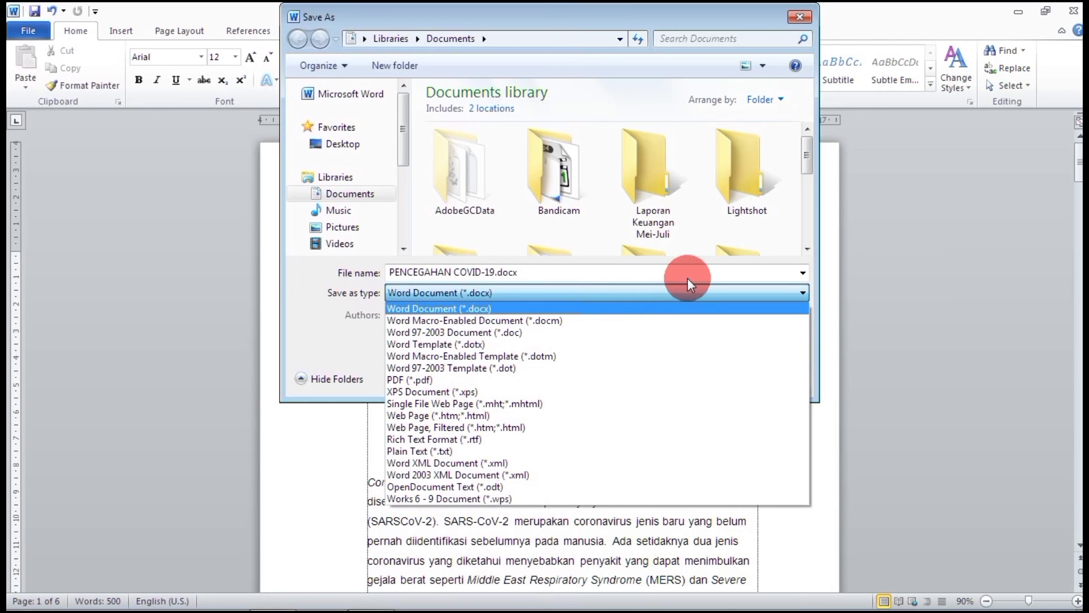
left_click(699, 298)
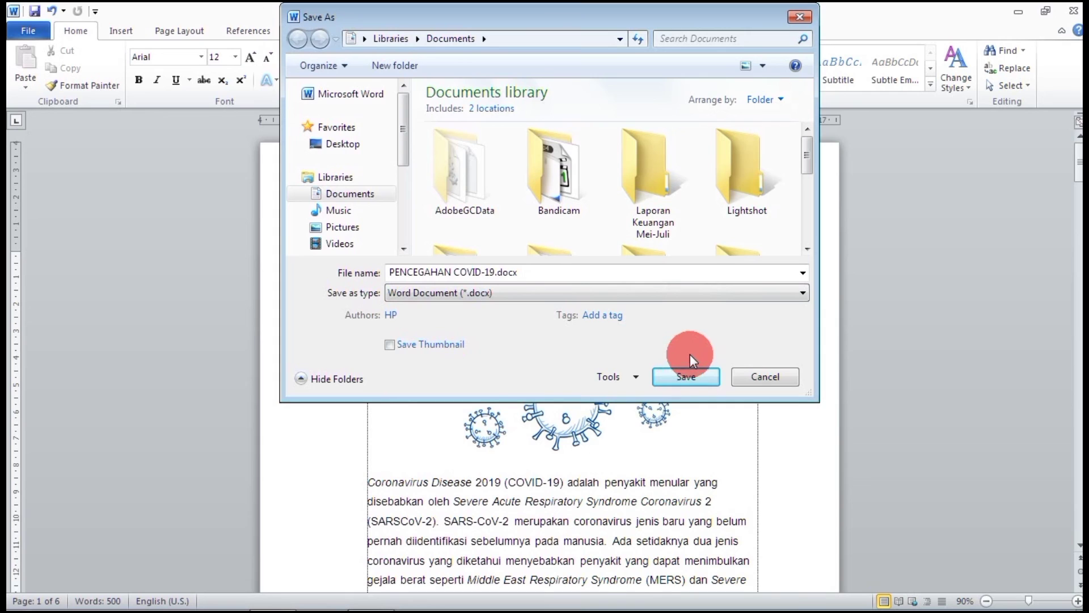
left_click(702, 371)
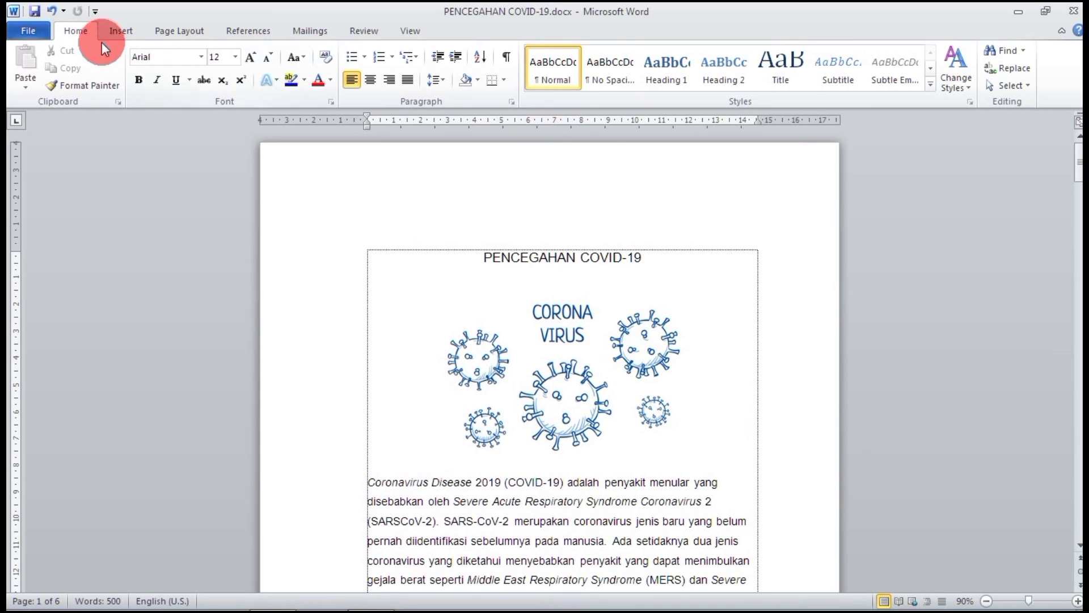
Under File > New > Agendas, preview templates and download Meeting agenda as a new document.
left_click(35, 28)
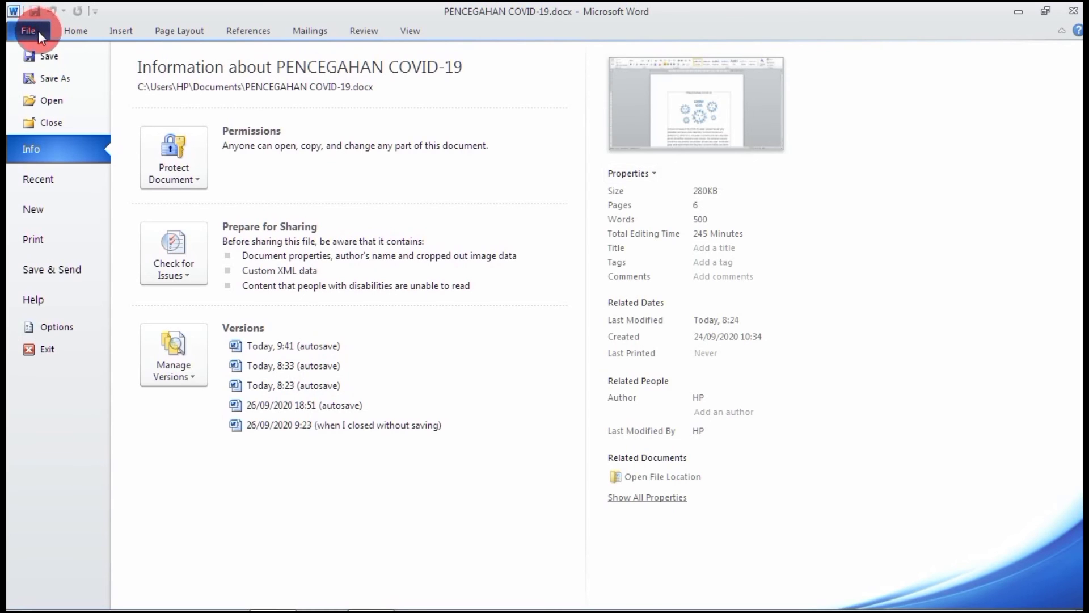
left_click(71, 220)
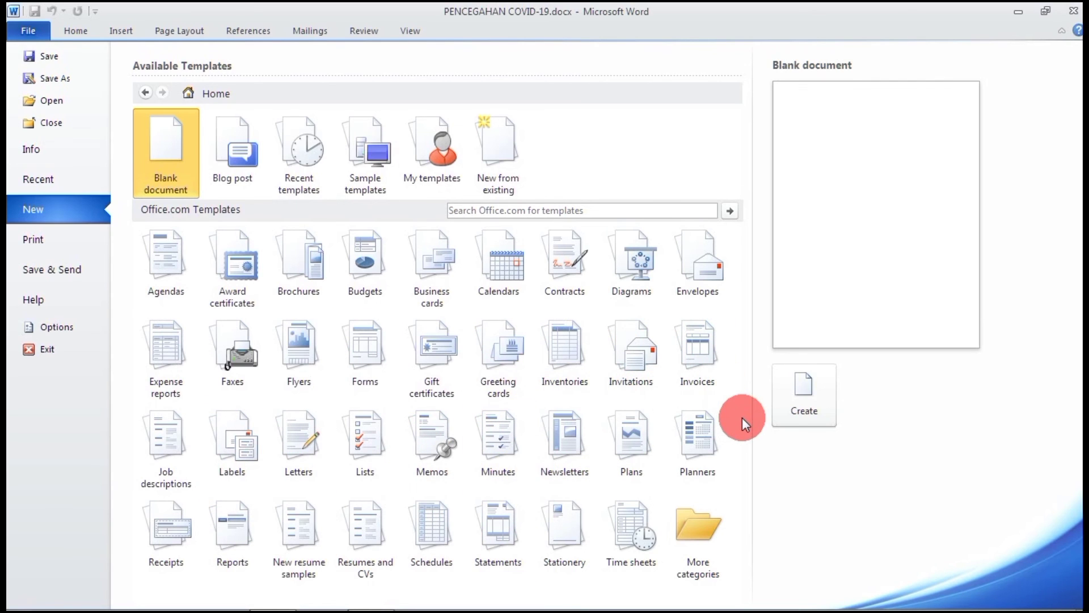
left_click(181, 267)
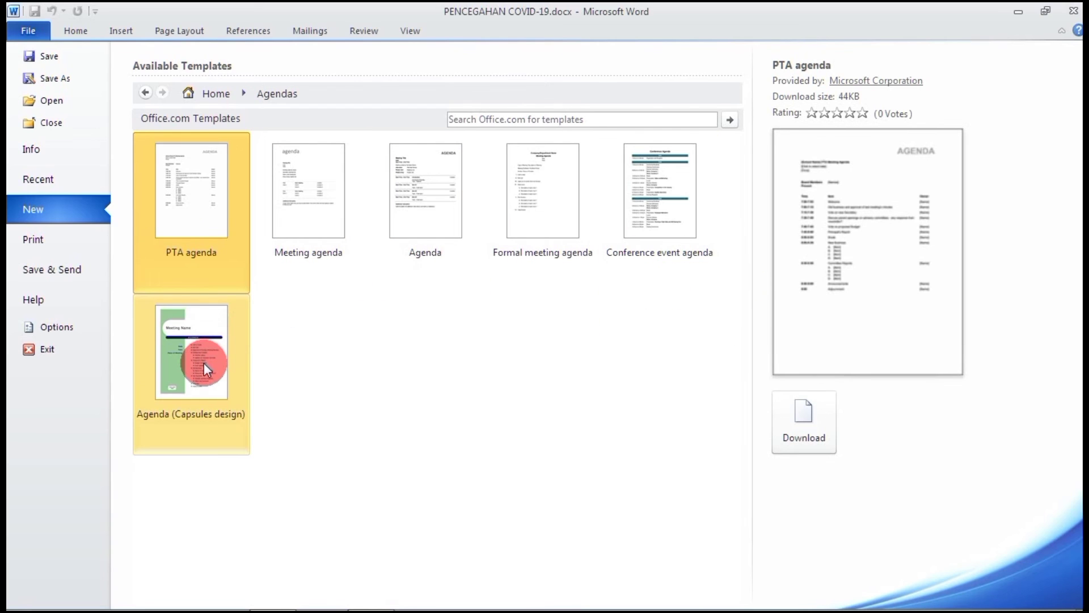
left_click(424, 205)
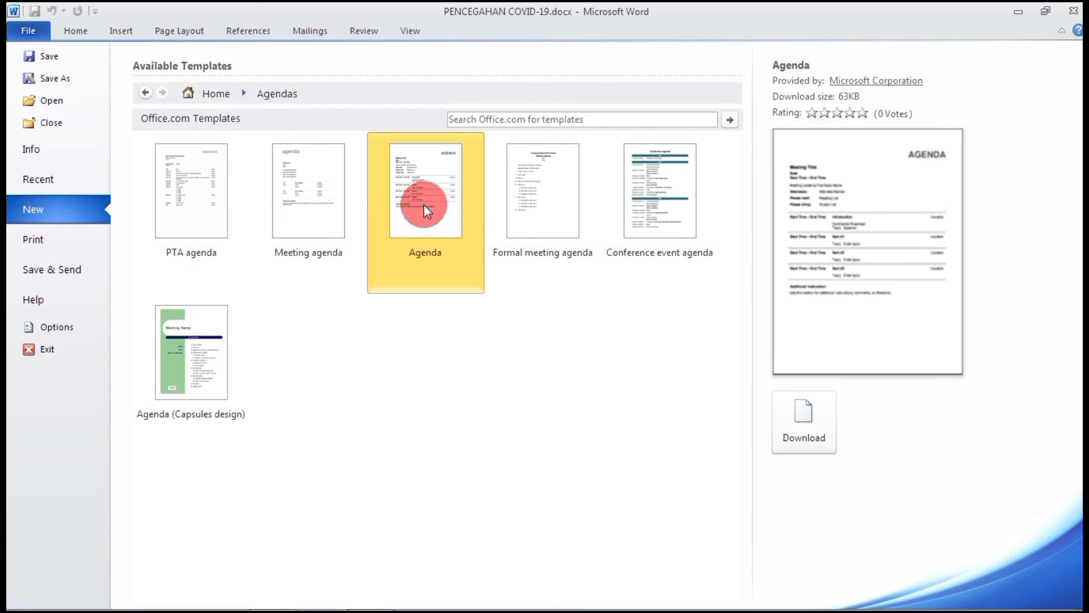
left_click(316, 223)
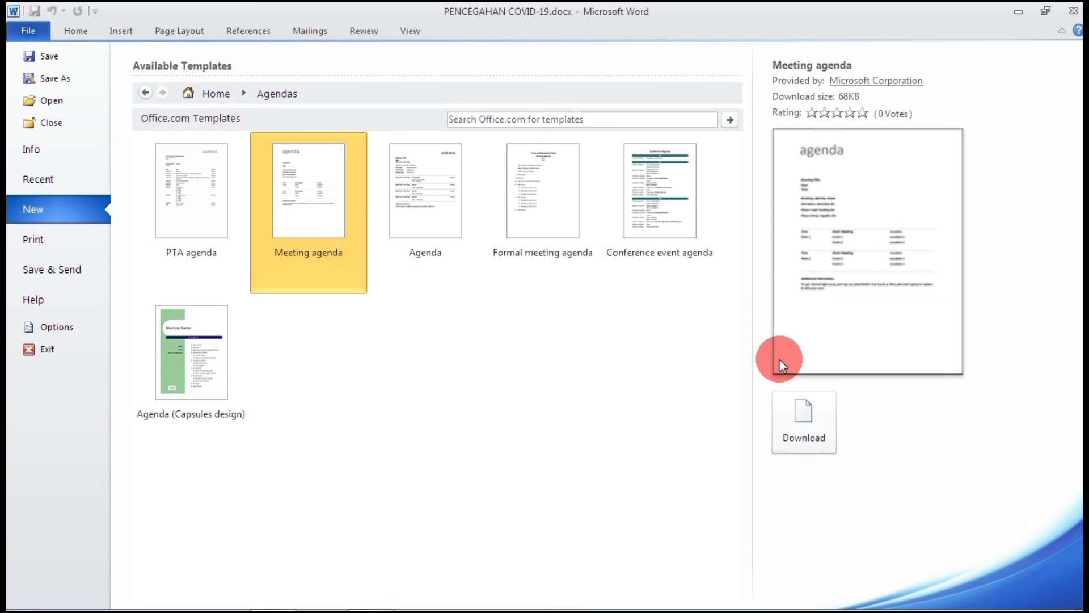
left_click(804, 427)
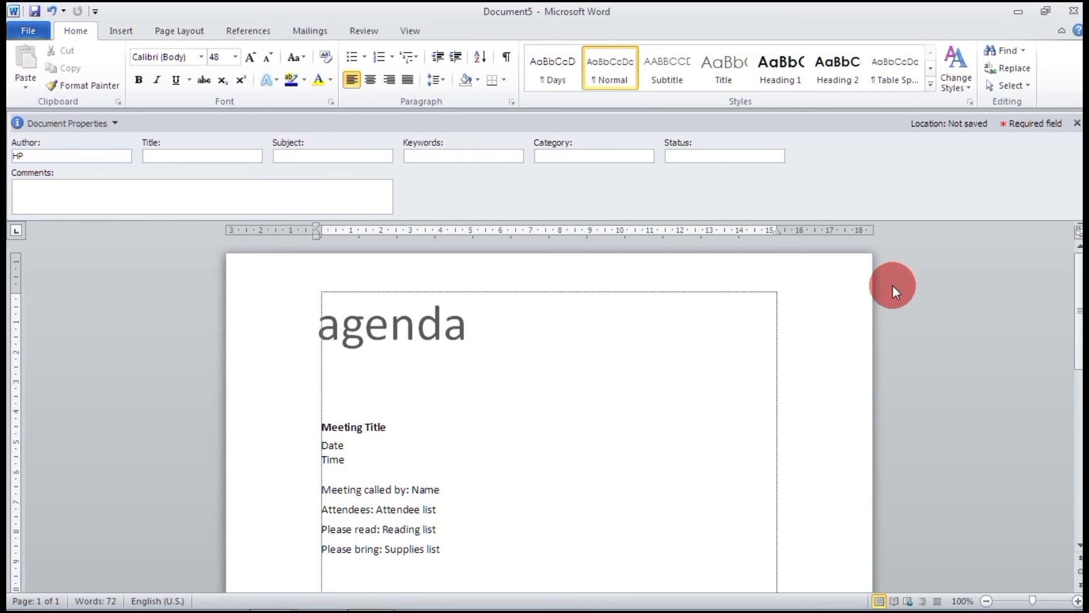
scroll(893, 285, "down", 3)
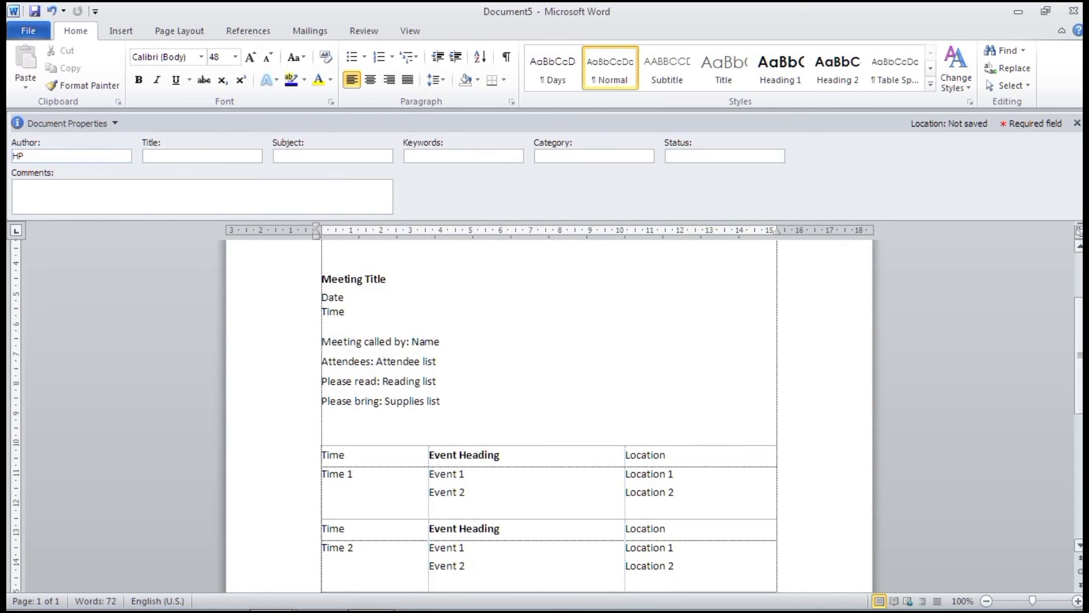
scroll(549, 415, "down", 6)
scroll(549, 416, "up", 8)
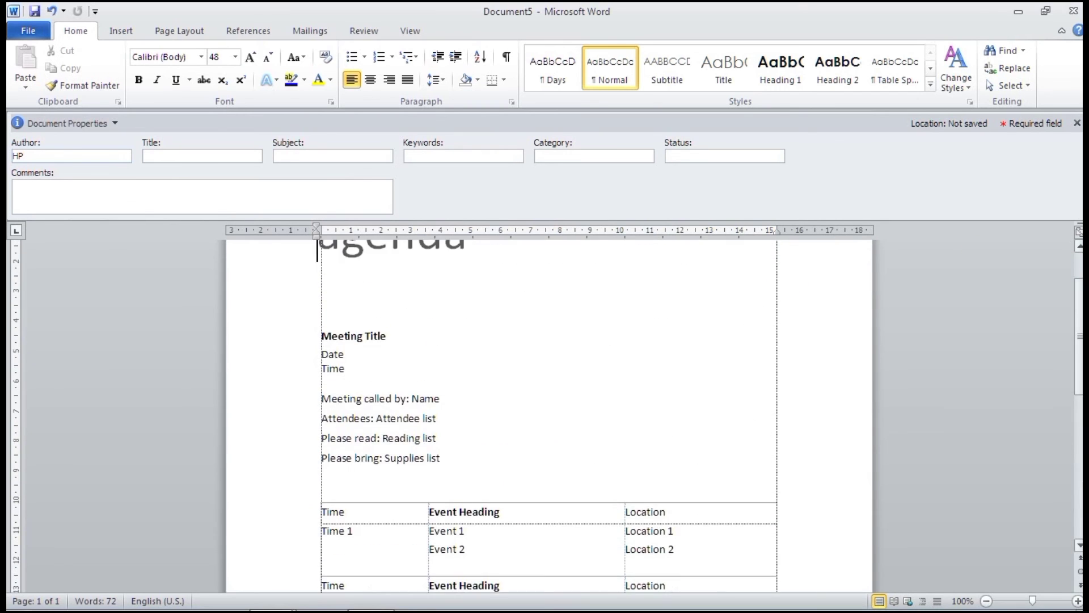
scroll(549, 416, "up", 2)
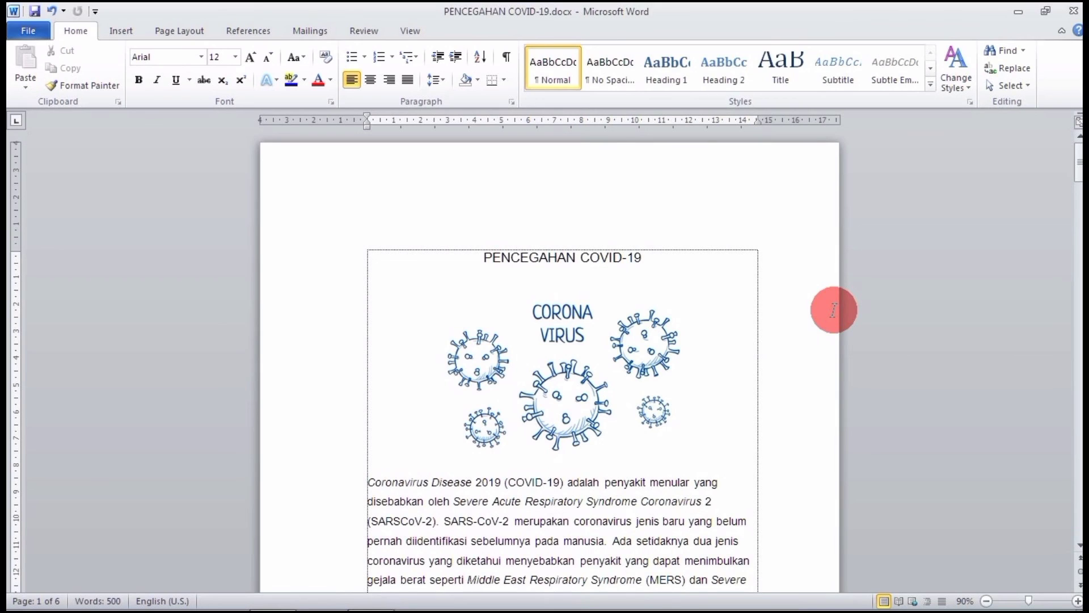